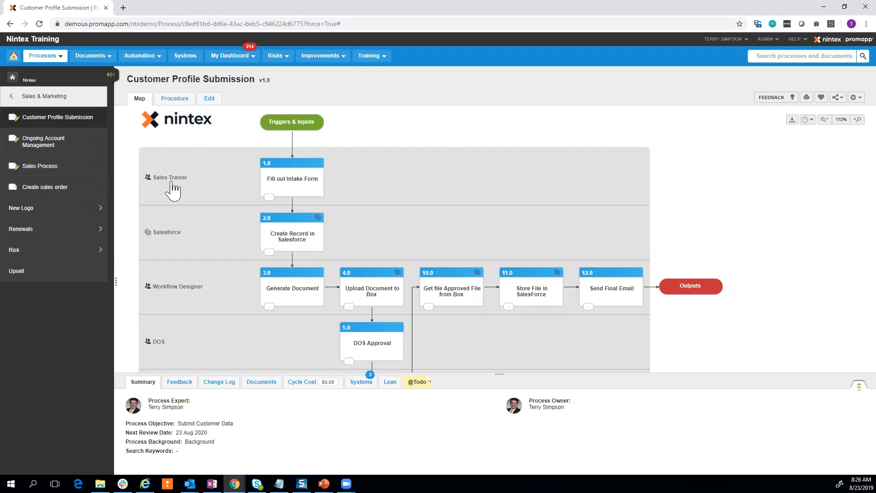
- Examine the Customer Profile Submission process map from intake to final approvals, including the details of activity 1.0 Fill out Intake Form
mouse_move(173, 190)
drag(677, 339, 672, 205)
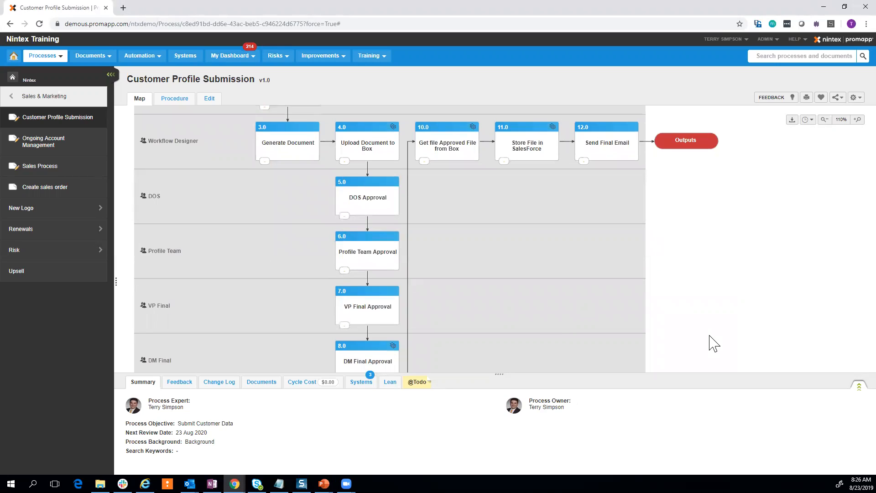
drag(712, 343, 702, 306)
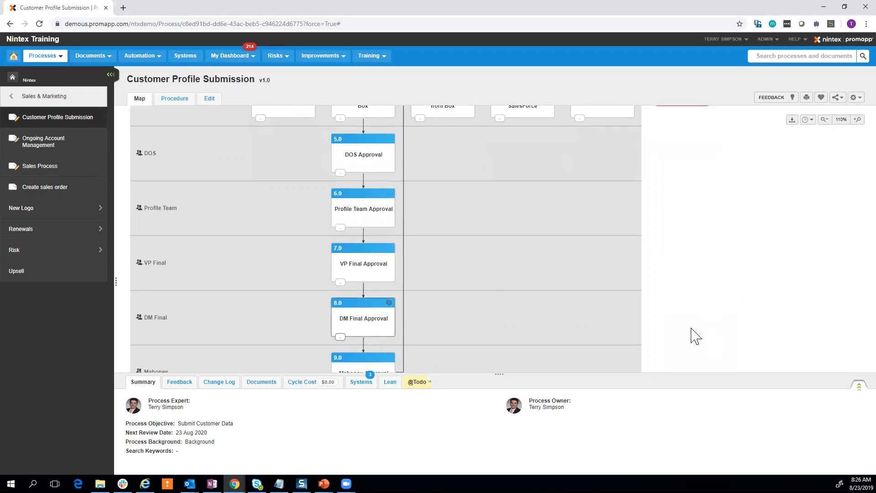
drag(687, 345, 687, 296)
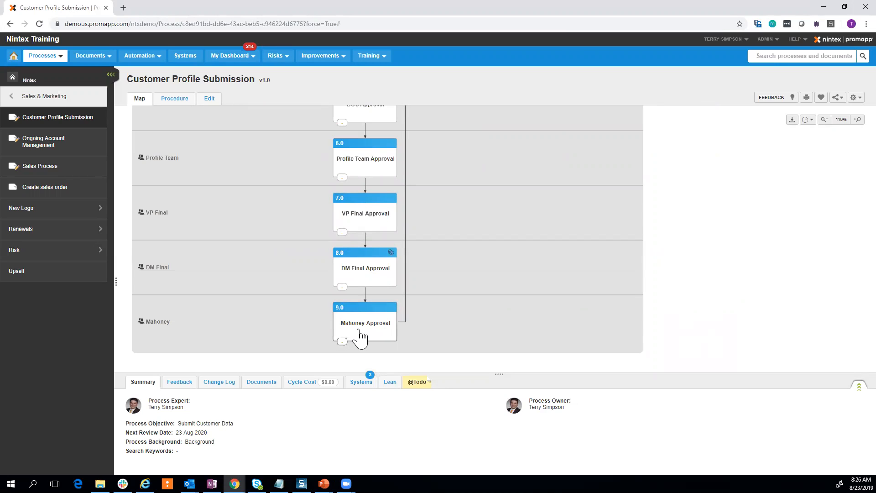
drag(670, 149, 662, 310)
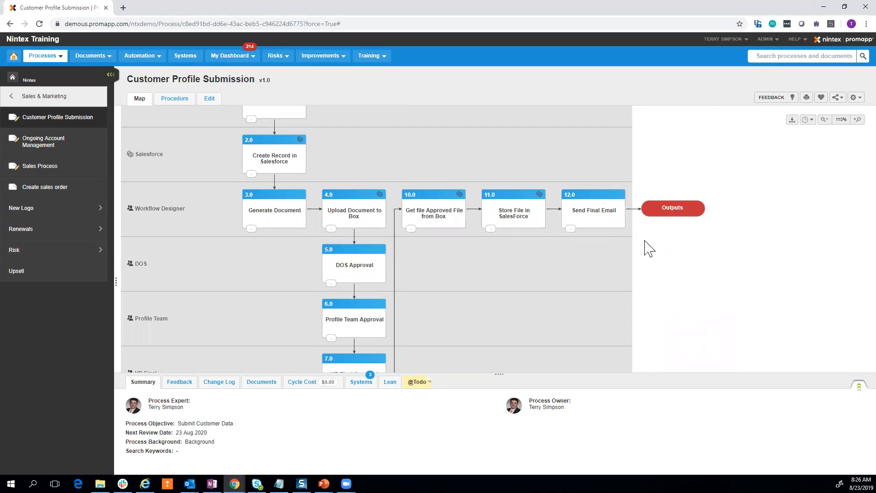
drag(651, 249, 673, 345)
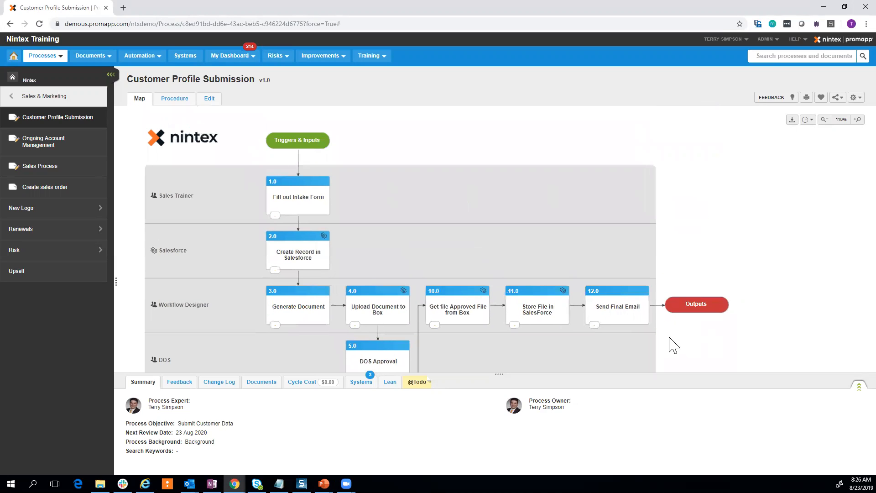
click(295, 207)
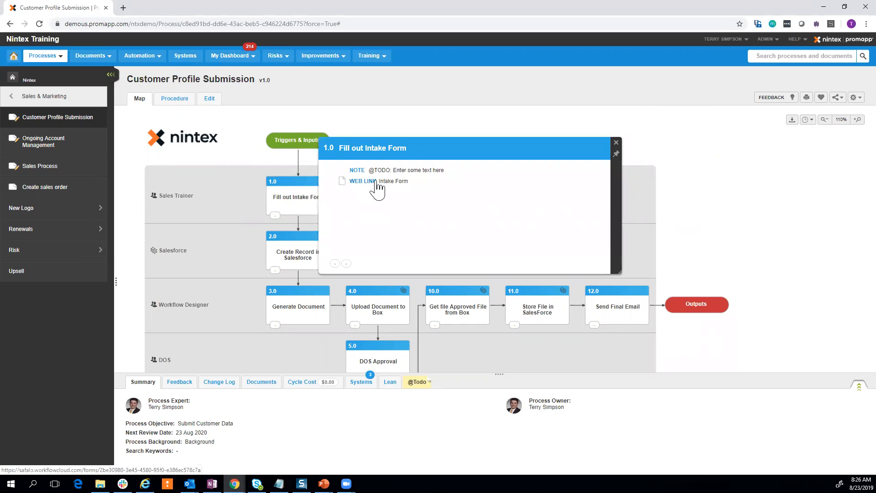
click(386, 119)
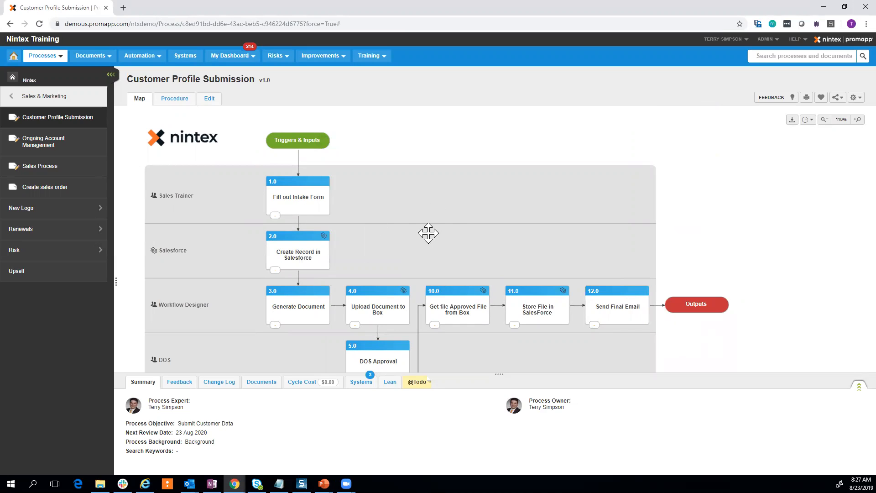
- Open the Fill out Intake Form activity for editing in the procedure, discard the changes and return to the process map
click(210, 99)
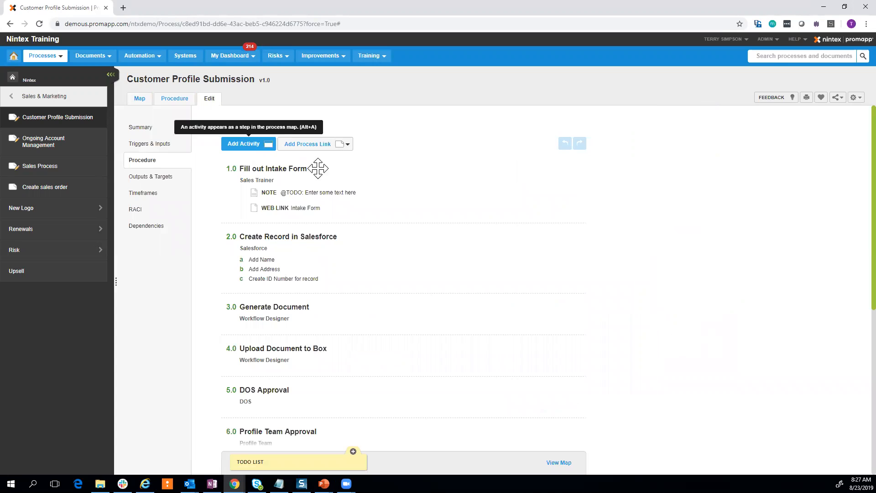
click(334, 170)
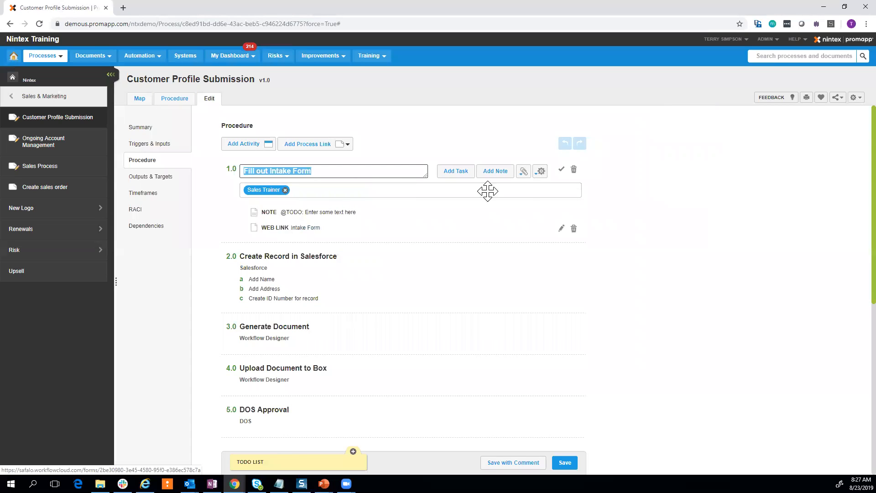
click(458, 139)
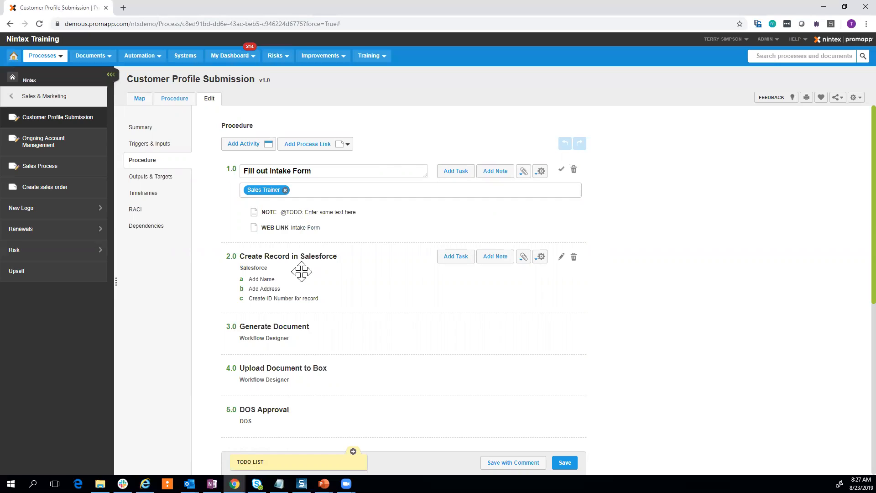
click(140, 98)
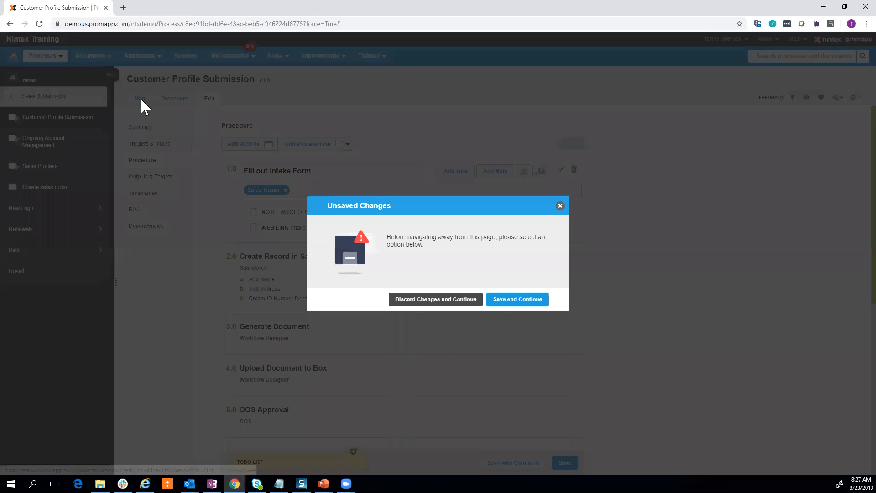
click(461, 301)
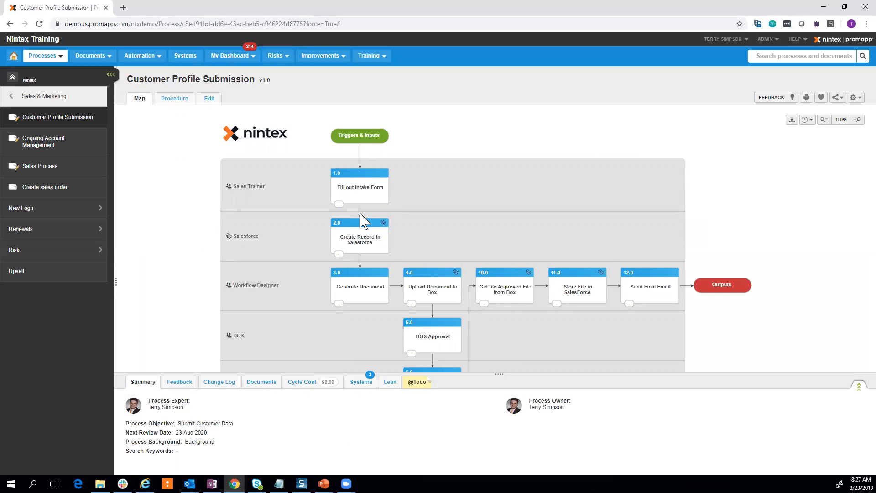
- Review the process's feedback, change log, cycle cost and systems information, and return to its summary
drag(721, 323, 719, 258)
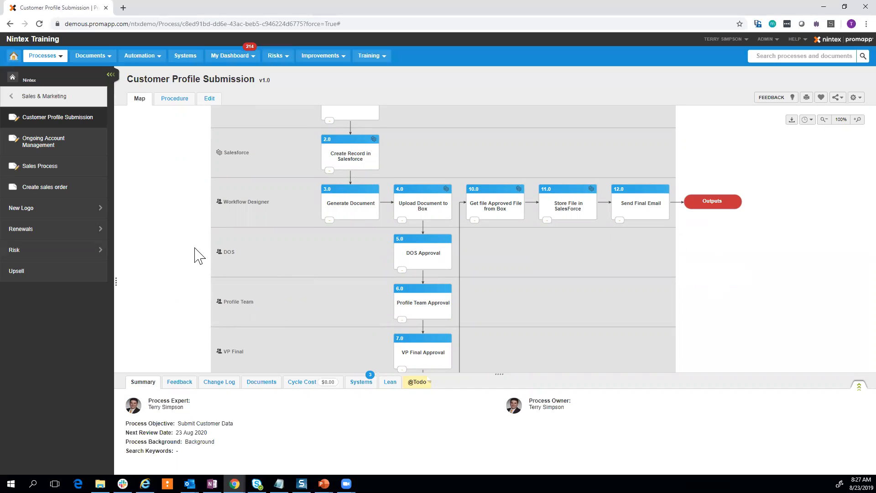
drag(710, 160, 717, 226)
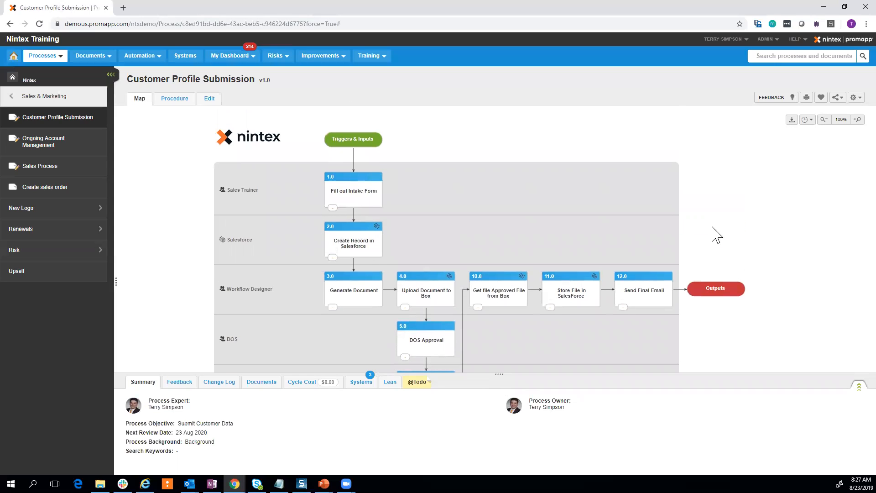
click(183, 383)
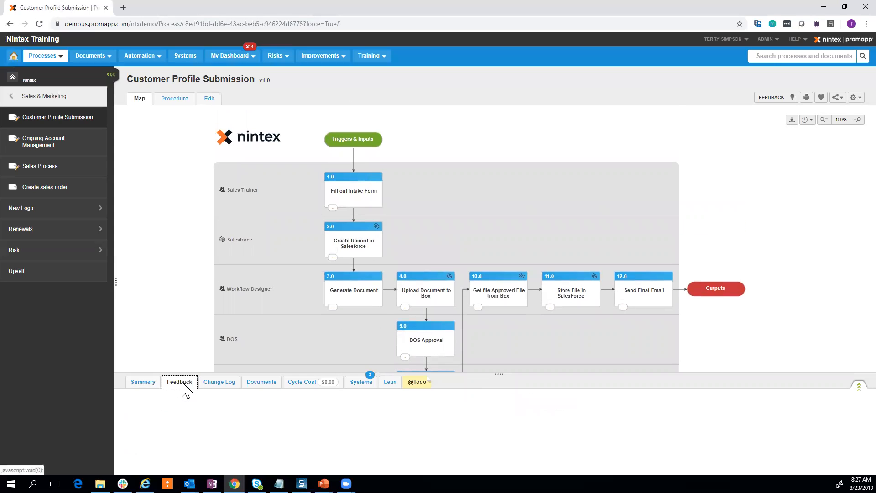
click(219, 382)
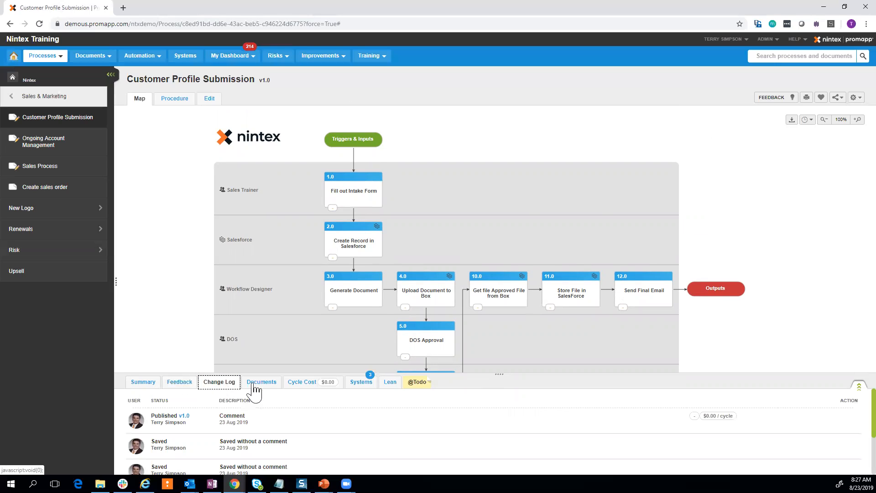
click(308, 385)
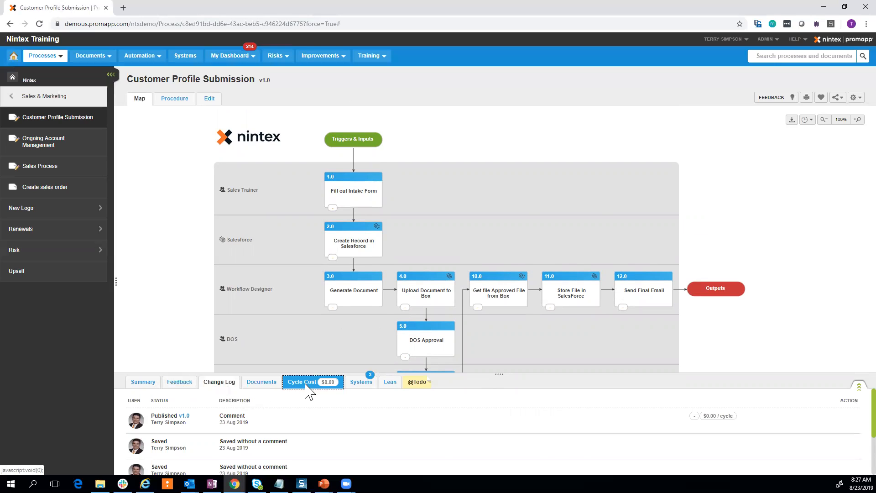
click(362, 383)
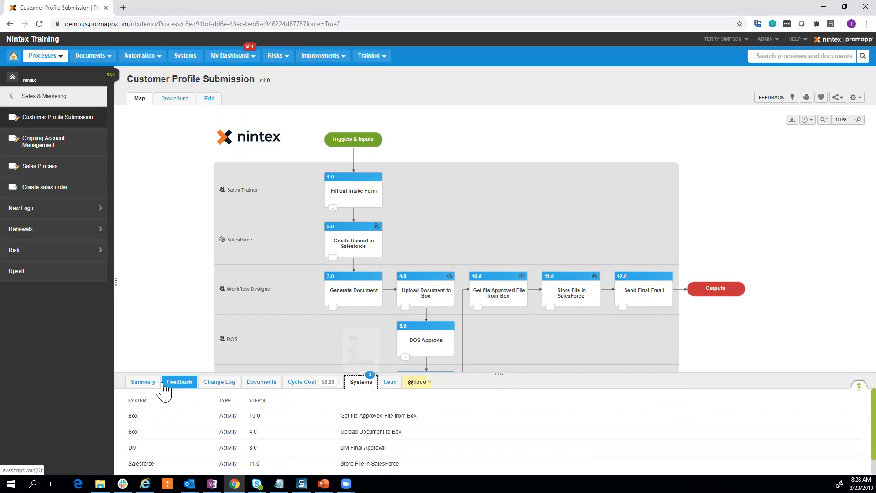
scroll(279, 428, down, 1)
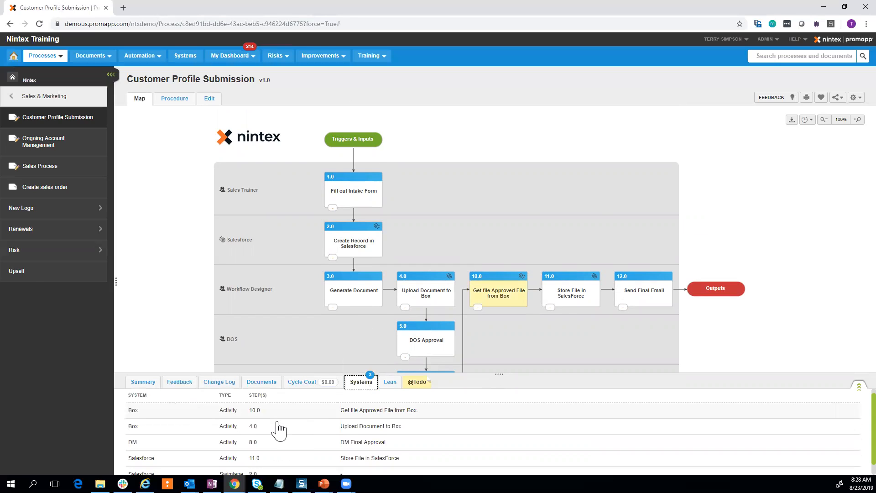
scroll(247, 417, up, 1)
click(144, 384)
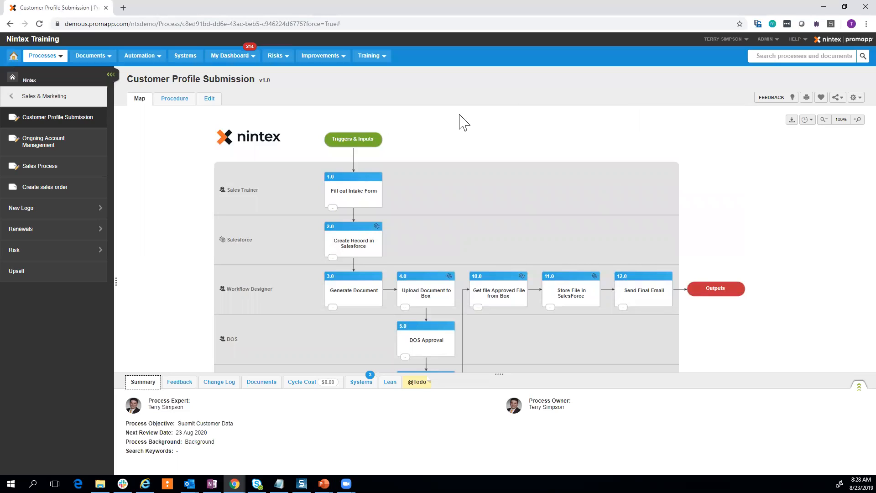
- Open the web form linked from the Fill out Intake Form activity, and switch to the start of the UPS Customer Profile workflow in Nintex Workflow Cloud
mouse_move(361, 189)
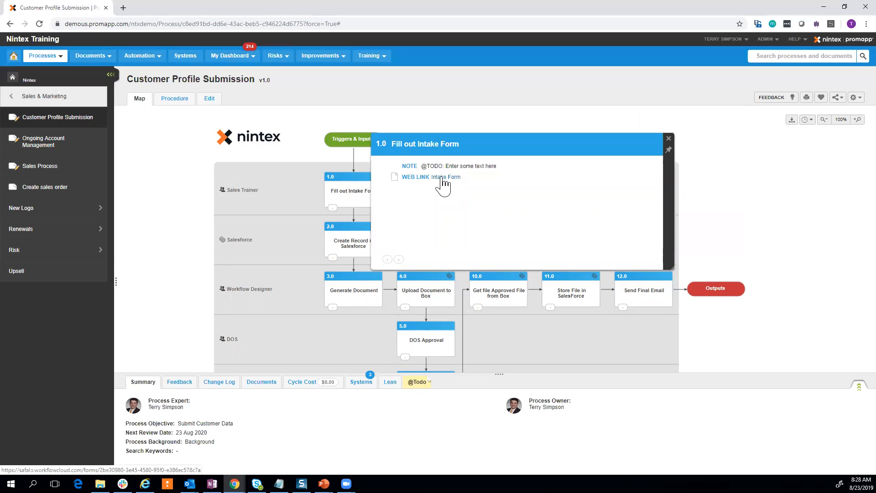
click(442, 180)
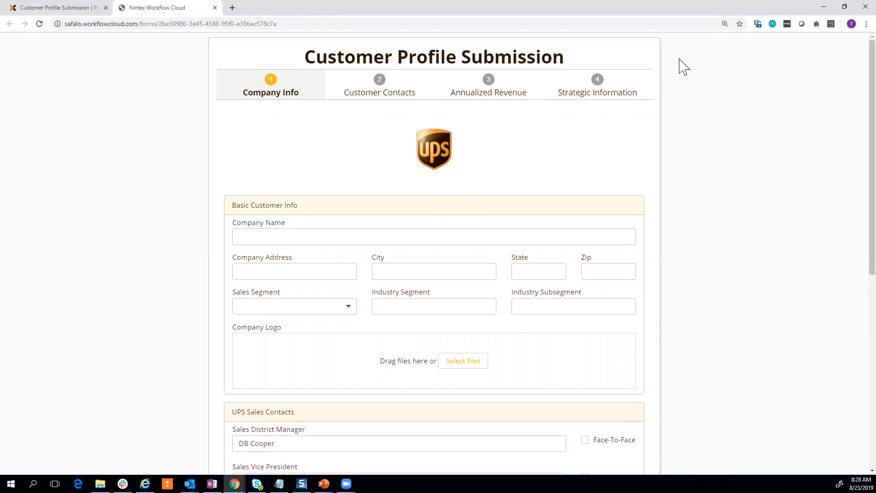
click(823, 6)
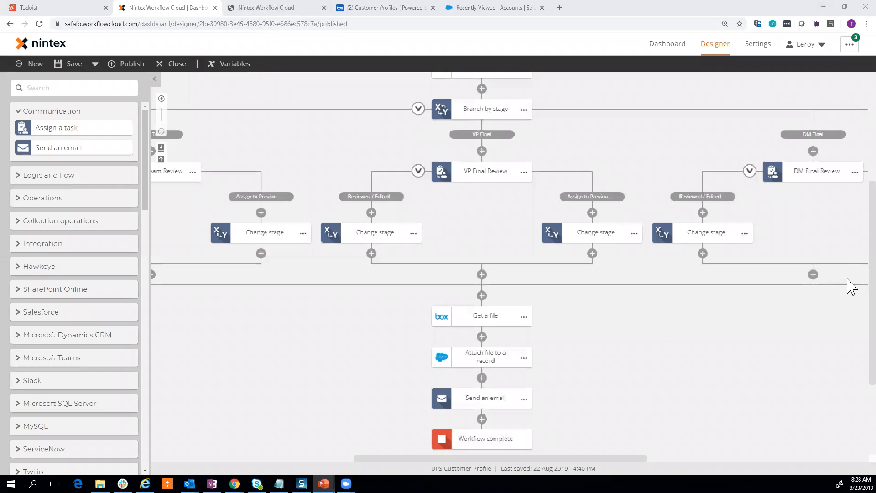
scroll(848, 279, up, 5)
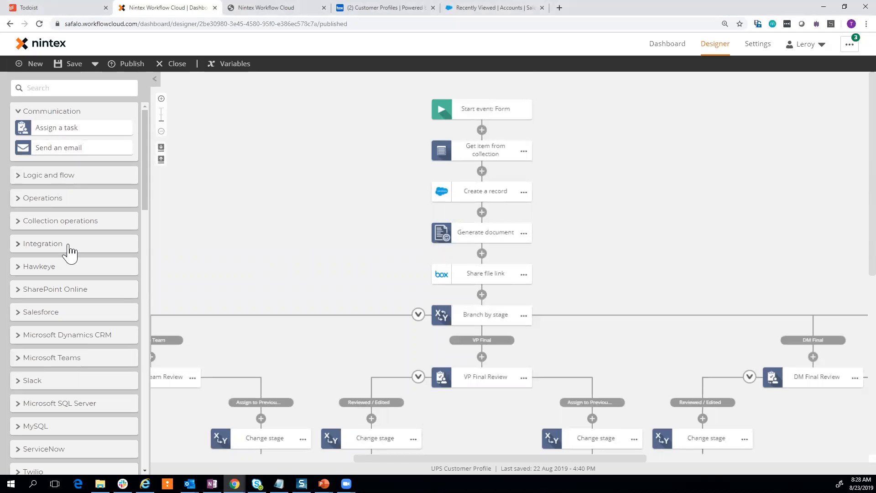
- Add a Send an email action directly after the form start event and delete it again from the workflow
drag(59, 142, 489, 136)
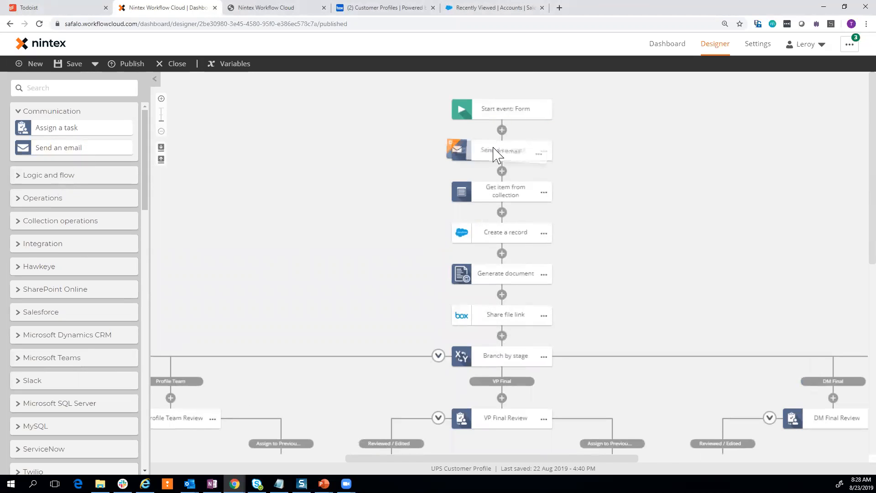
click(495, 154)
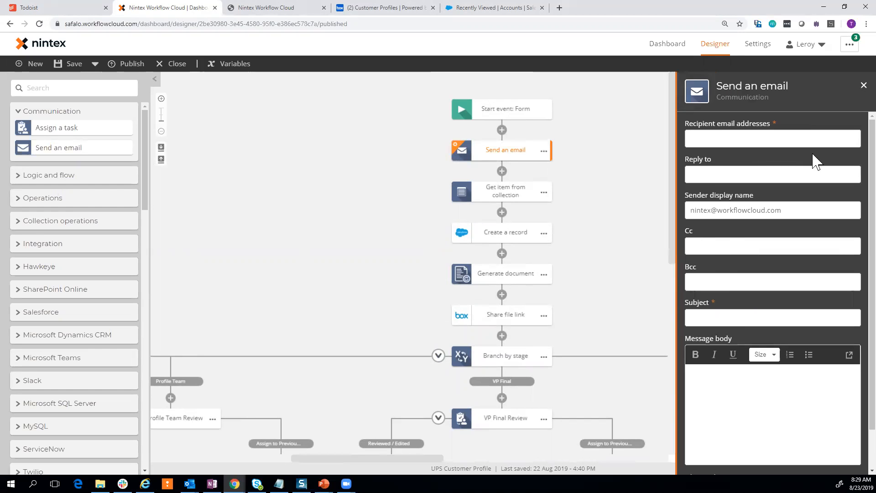
click(862, 86)
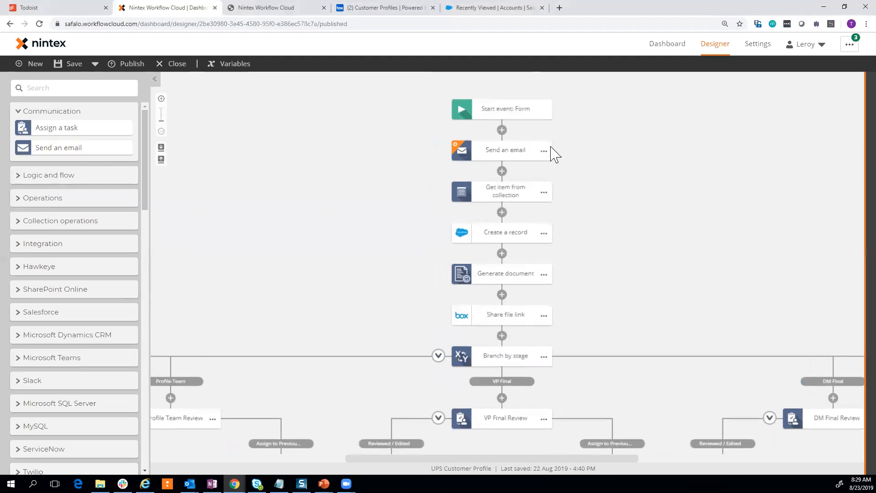
click(544, 152)
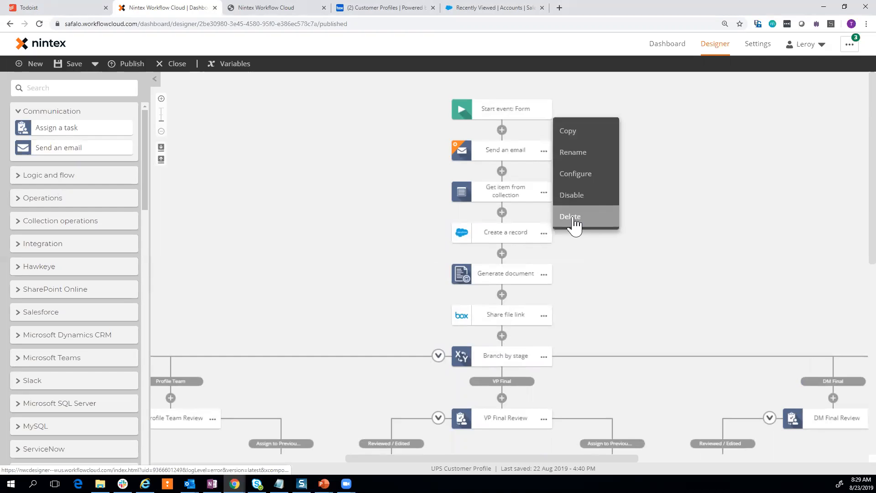
click(574, 220)
click(538, 311)
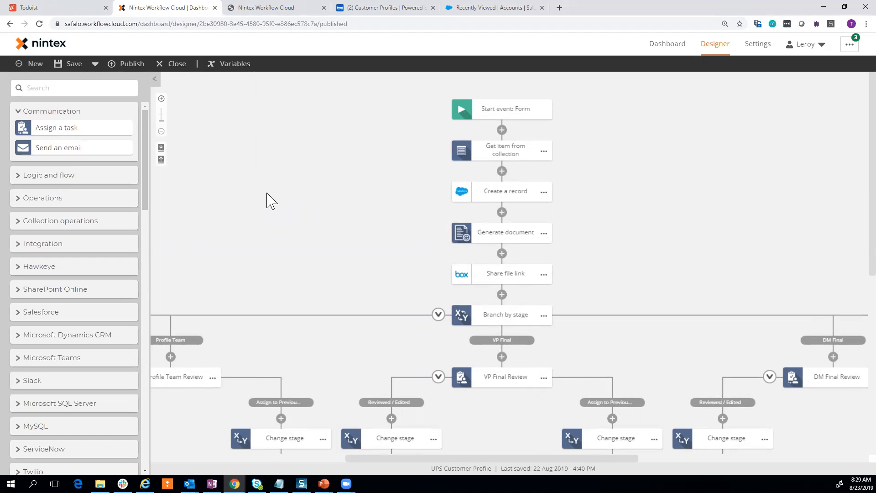
- Refresh the recently viewed accounts in Salesforce and the Customer Profiles folder in Box
click(283, 10)
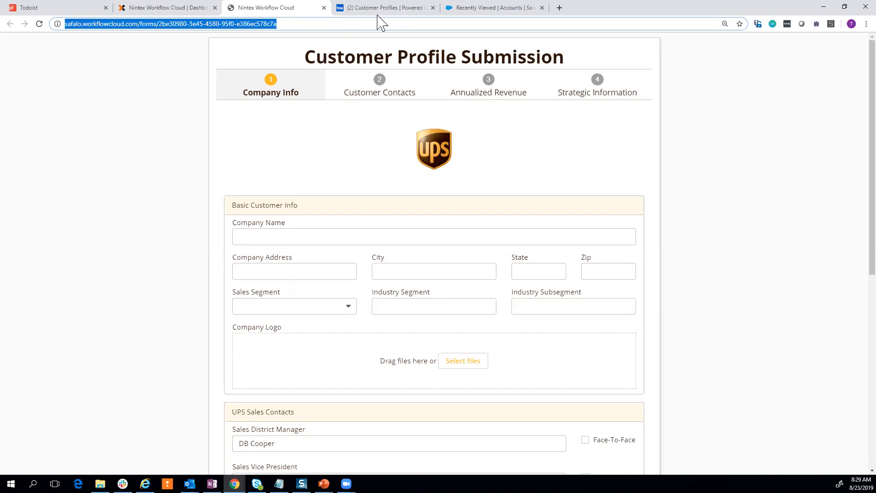
click(478, 10)
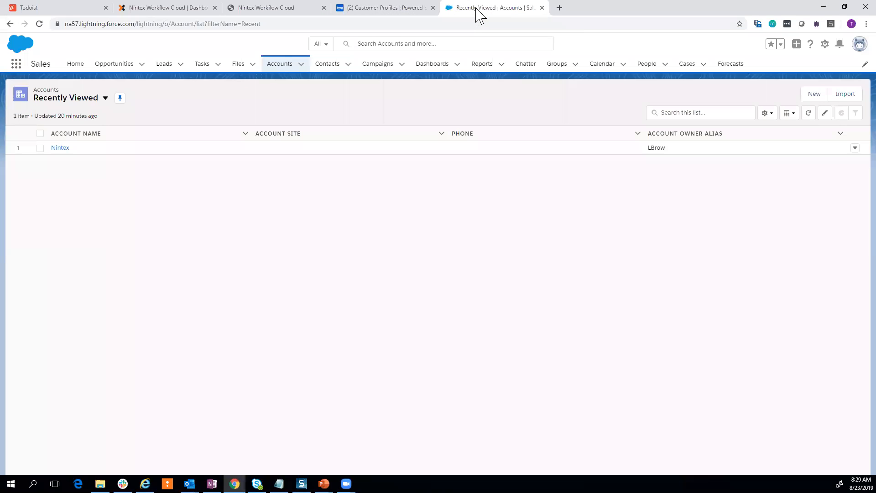
click(41, 23)
click(384, 9)
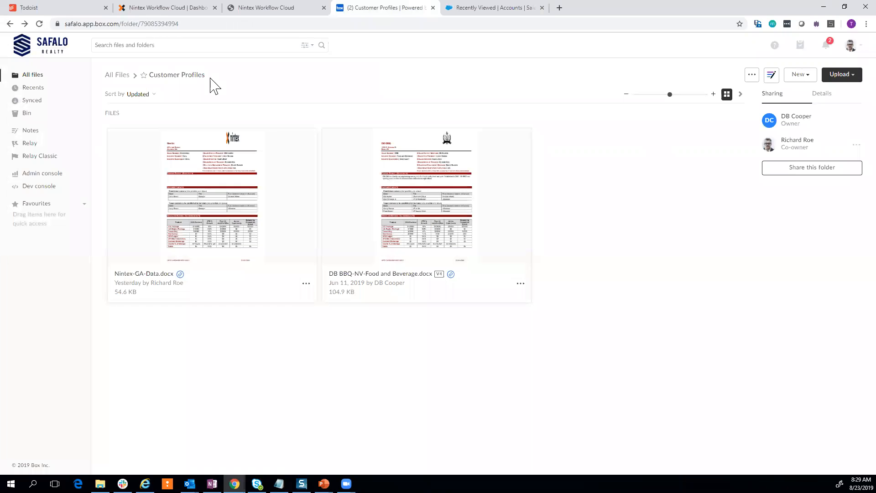
click(40, 23)
- Switch to the Customer Profile Submission form and enter ABC Corporation as the company name
click(258, 10)
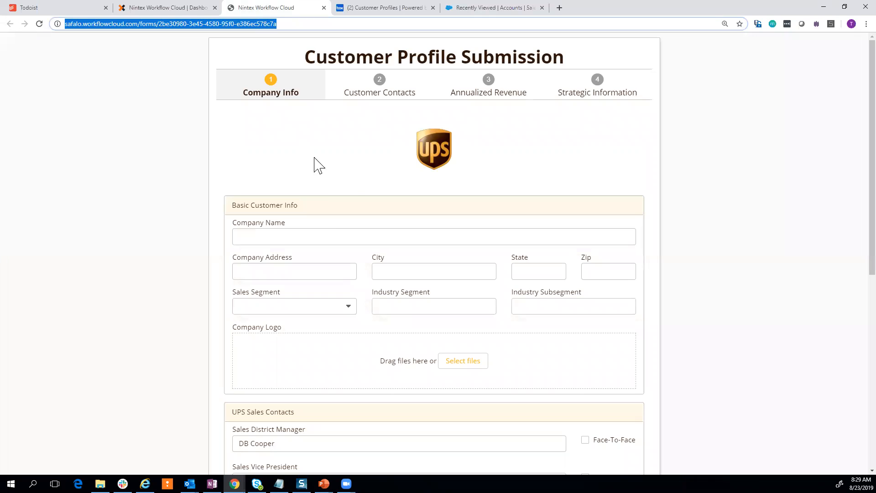
key(Tab)
text(A)
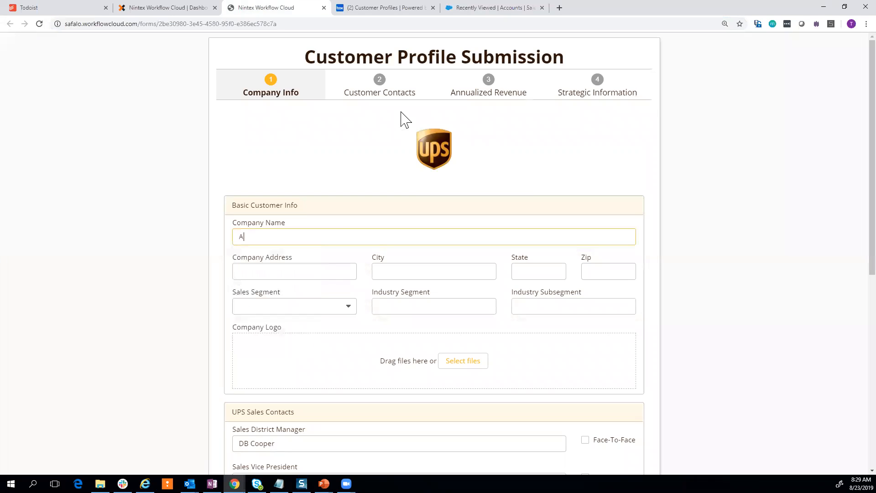
text(BC Corporation)
key(Tab)
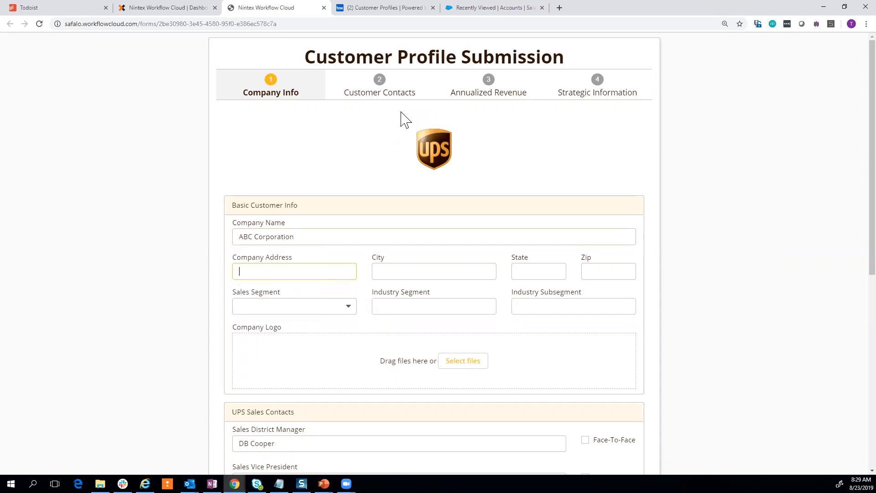
- Fill in the company's street address, city, state and zip code in the basic customer info
text(421 J)
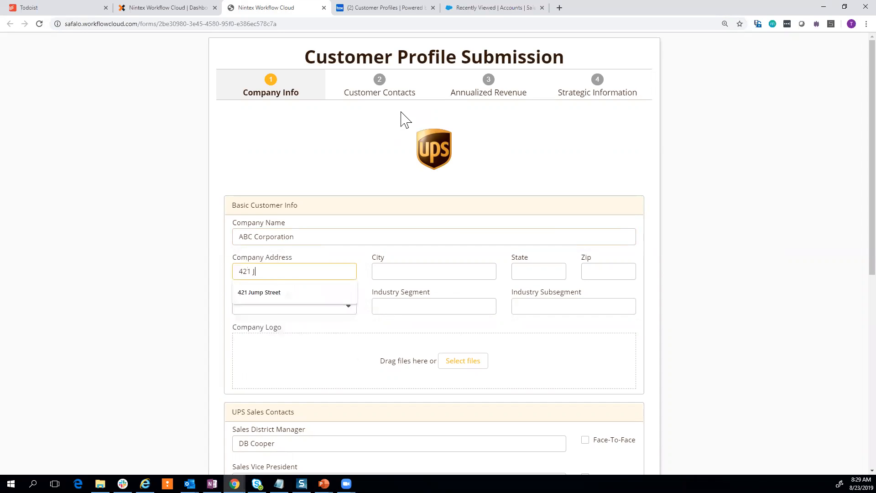
text(ump Street)
key(Tab)
text(Atlanta)
key(Tab)
text(GA)
key(Tab)
text(30752)
key(Tab)
- Set the sales segment to Enterprise, the industry segment to Financial and the industry subsegment to Banking
click(291, 306)
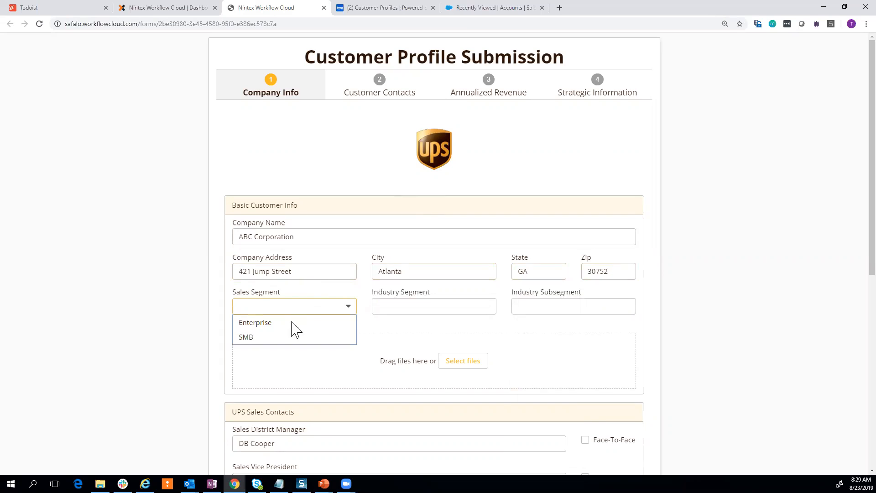
click(351, 320)
click(405, 309)
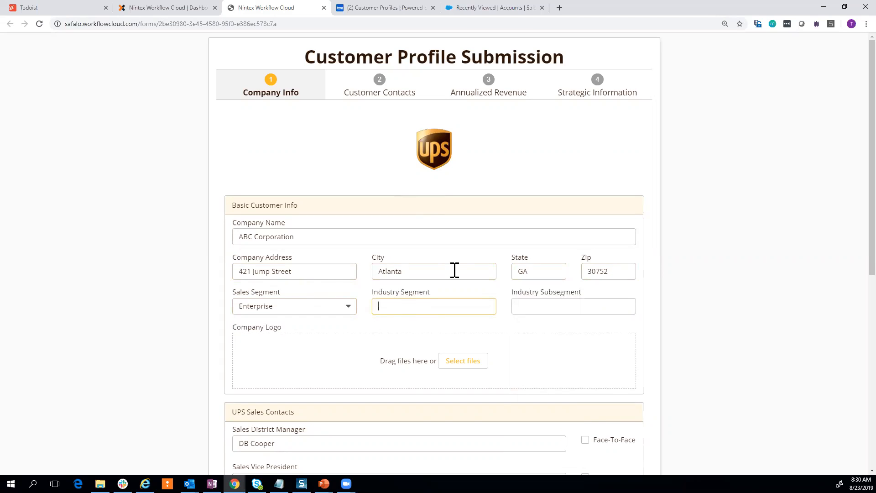
text(Financial)
key(Tab)
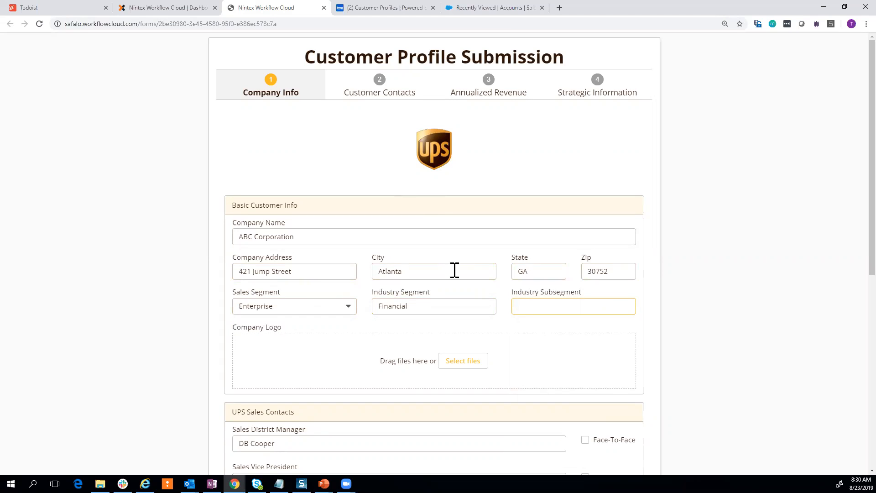
text(Banking)
- Attach logo-nintex-full.png from the Desktop as the company logo
click(479, 367)
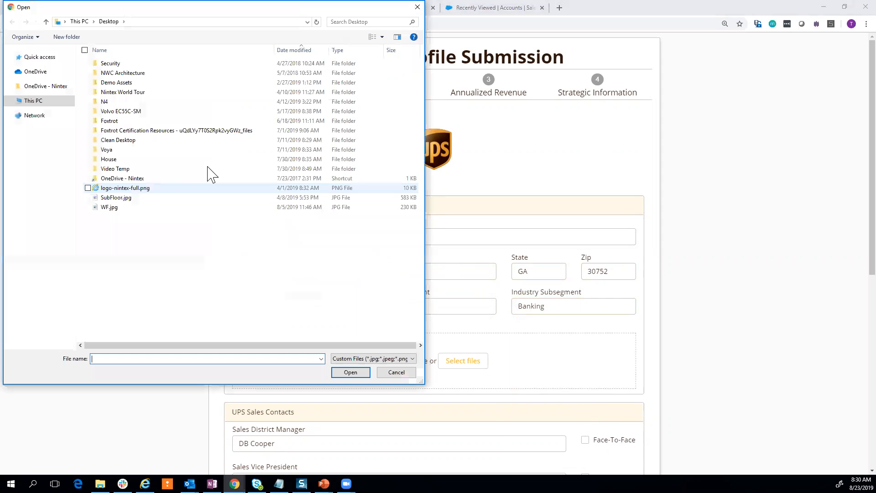
click(133, 188)
click(350, 372)
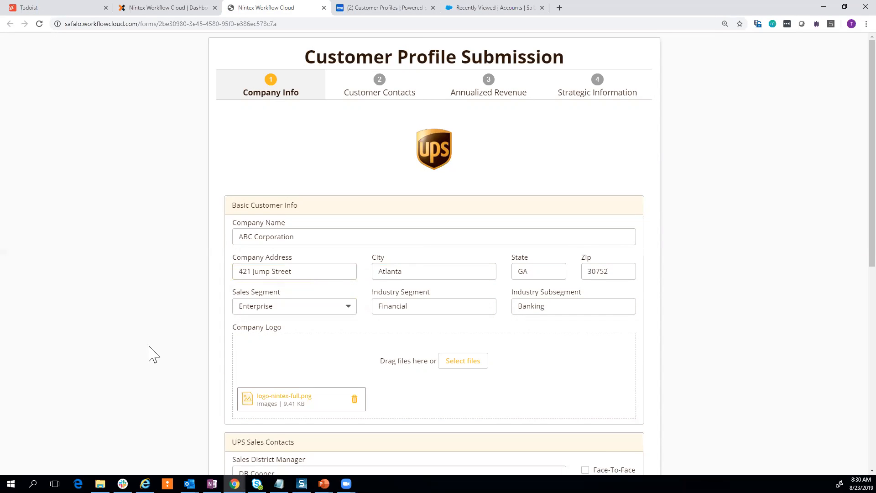
- Mark the Sales Vice President and the Sales District Manager as Face-To-Face contacts
scroll(153, 353, down, 3)
scroll(151, 355, down, 2)
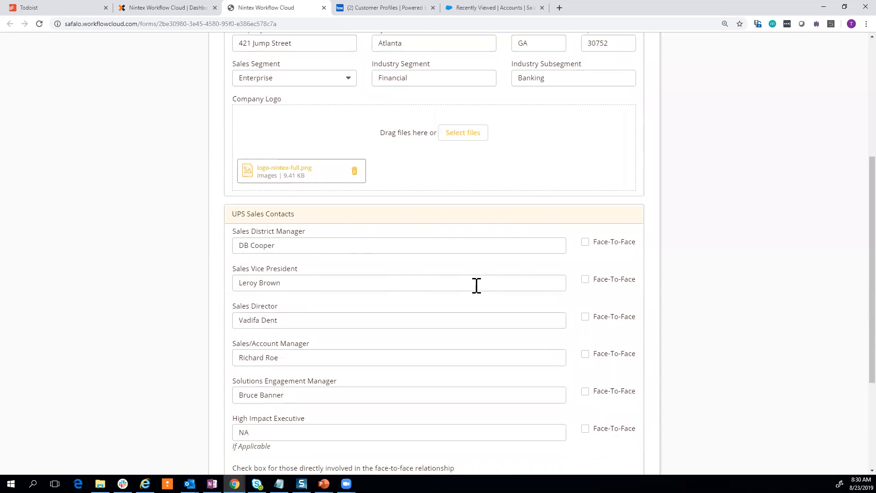
click(585, 280)
click(586, 242)
- Enter "Great Company" as the company profile and continue to the Customer Contacts page
scroll(564, 312, down, 4)
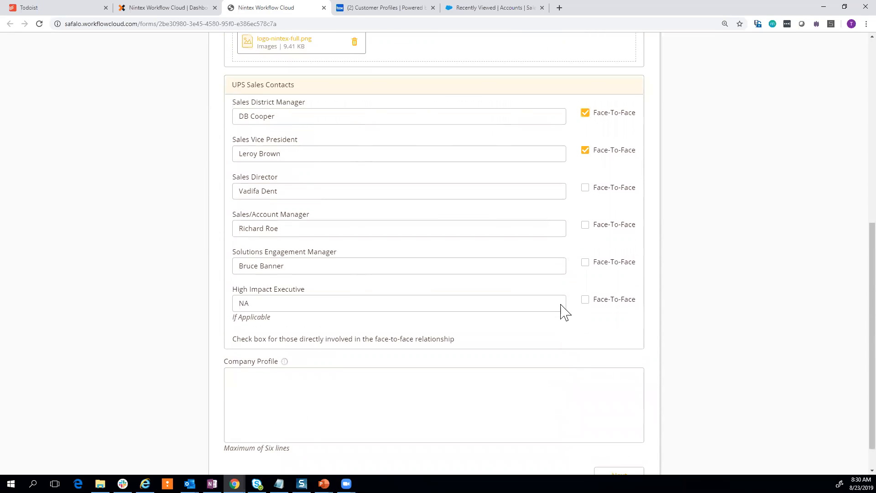
click(396, 350)
text(Great Company)
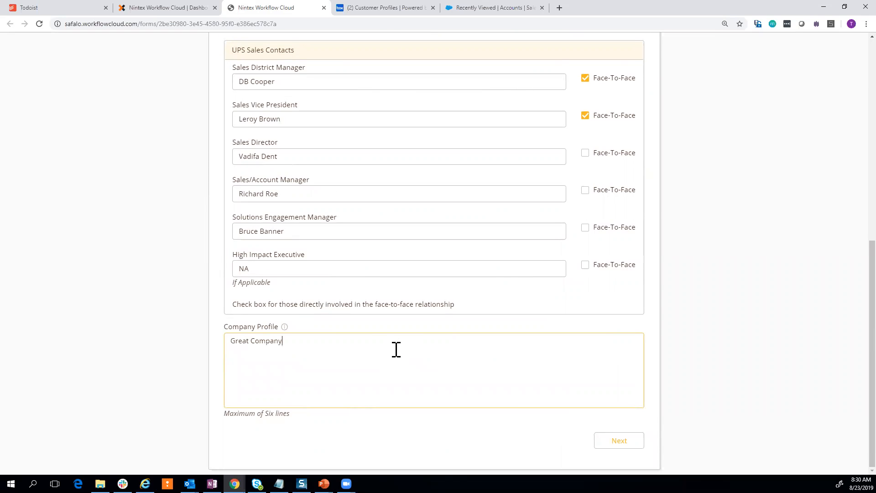
click(613, 443)
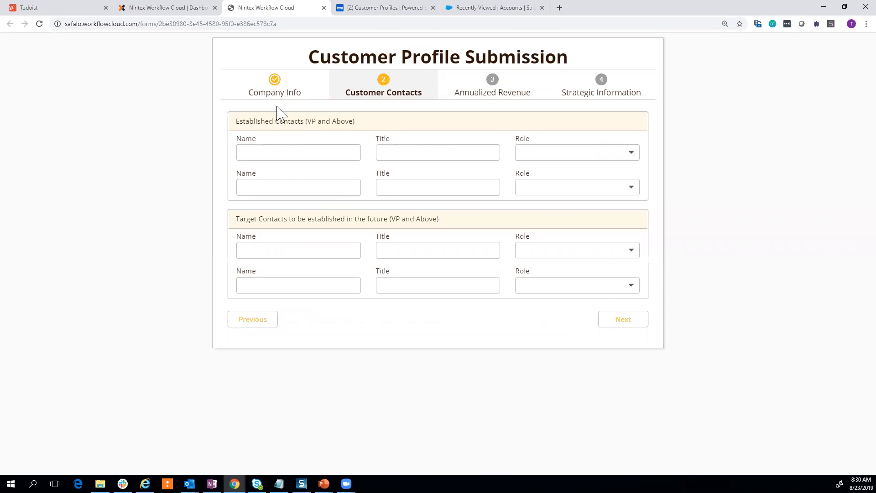
- Fill in the first established contact with the contact's full name, the title Manager and the role Decision Maker
click(302, 156)
text(Leroy Brown)
key(Tab)
text(Manager)
key(Tab)
click(578, 156)
click(568, 178)
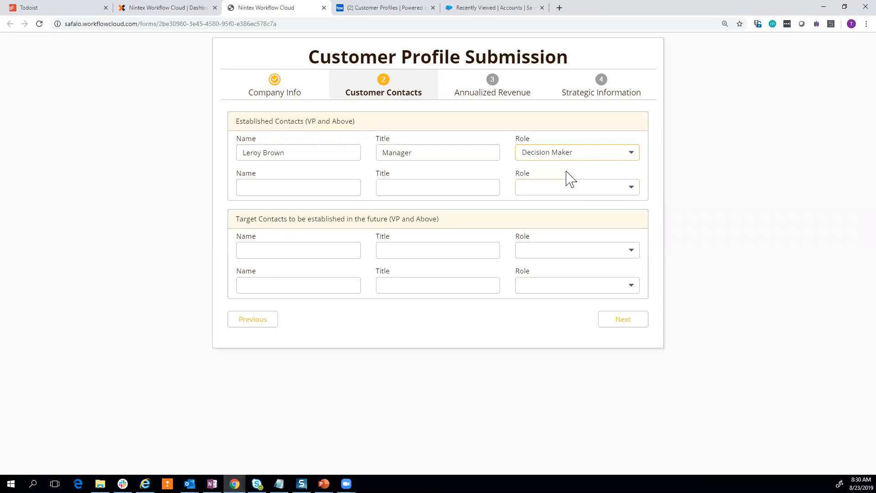
- Fill in the first target contact with full name, title Manager and role Influencer, and continue to the Annualized Revenue page
click(289, 253)
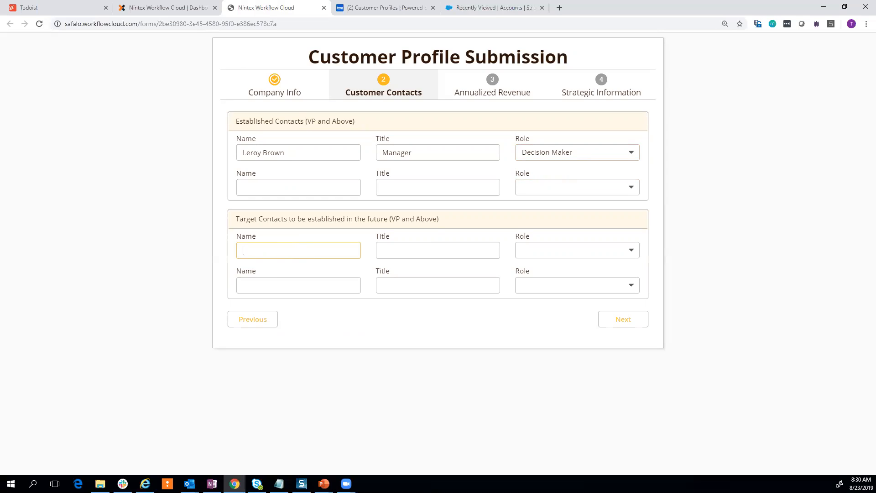
text(DB Cooper)
key(Tab)
text(Manager)
click(542, 252)
click(543, 280)
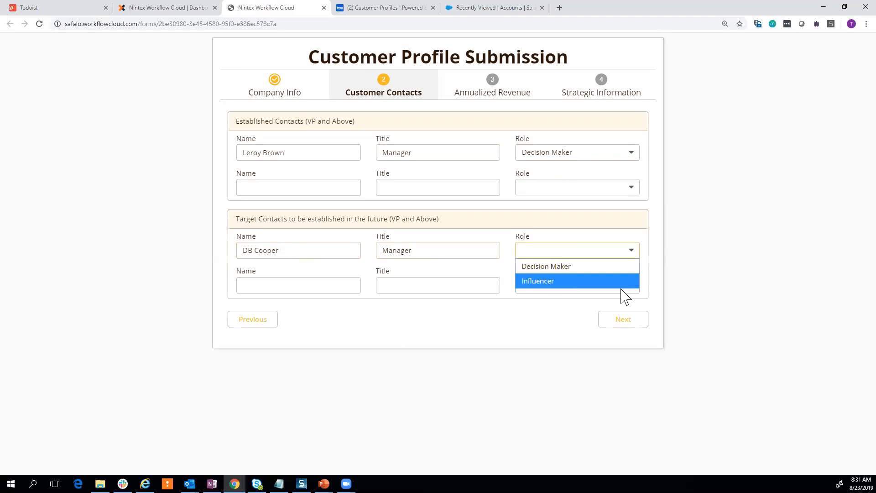
click(628, 323)
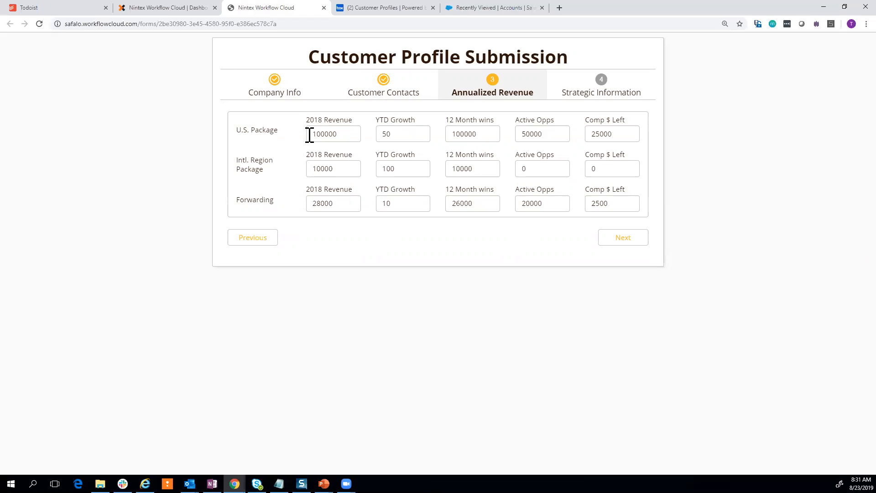
- Complete the Strategic Information page with "Summary" as relationship summary and "Talking Points" as talking points, and submit the form
click(631, 248)
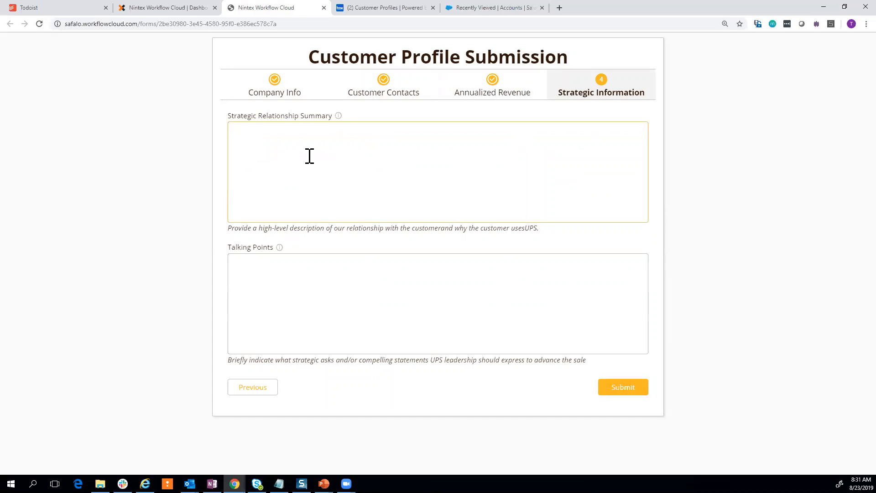
text(Summary)
click(323, 279)
text(Talking Pon)
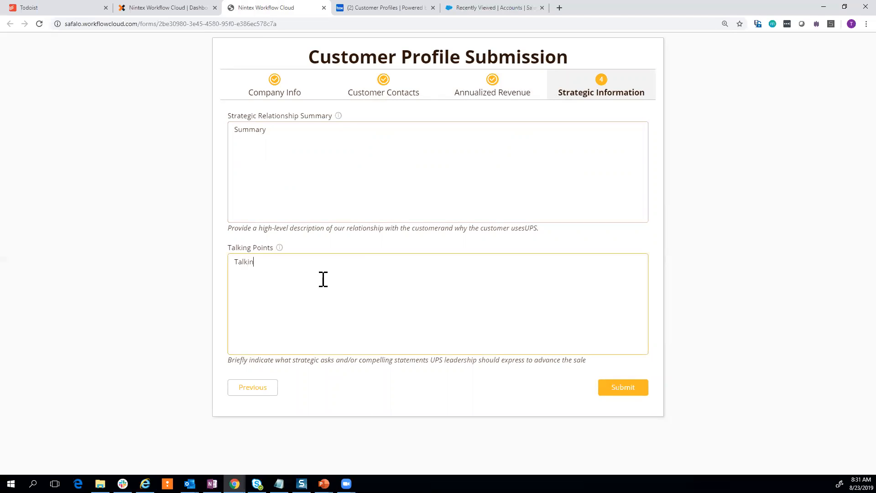
text(ints)
click(622, 389)
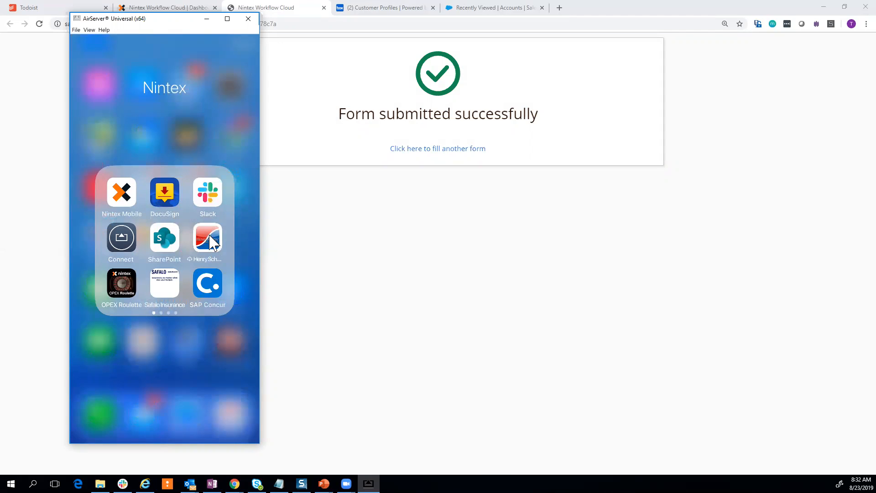
- Find the UPS Customer Profile form in Nintex Mobile on the mirrored phone by searching "Up", and look through its fields
click(120, 192)
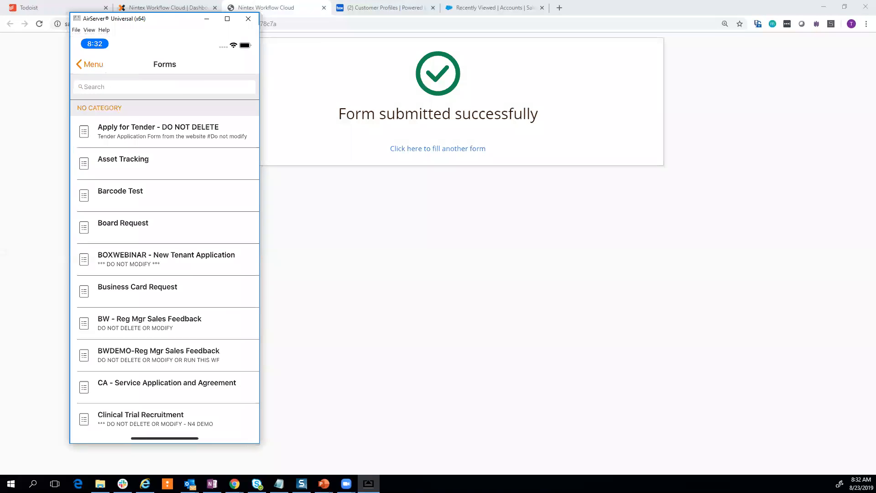
click(164, 86)
text(Up)
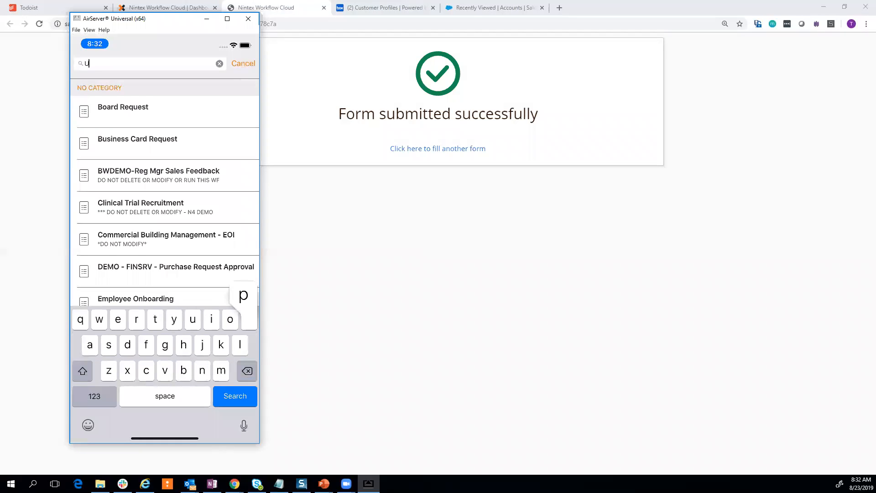
click(135, 142)
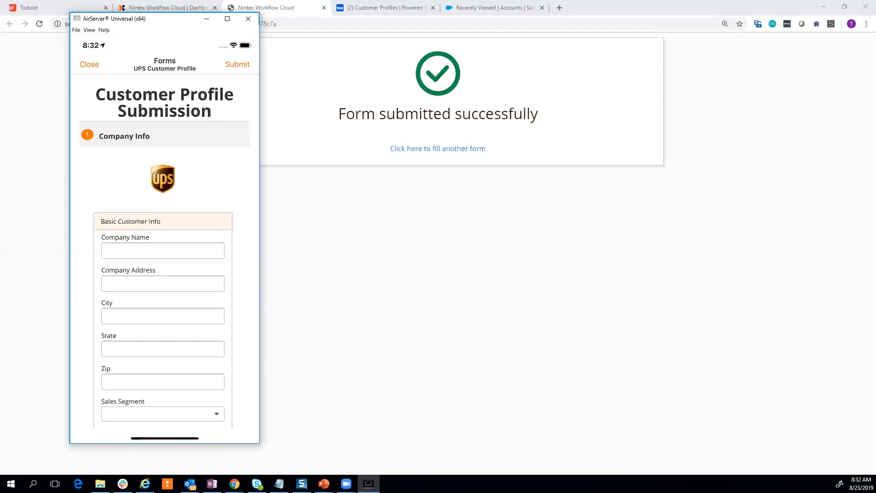
scroll(165, 250, down, 5)
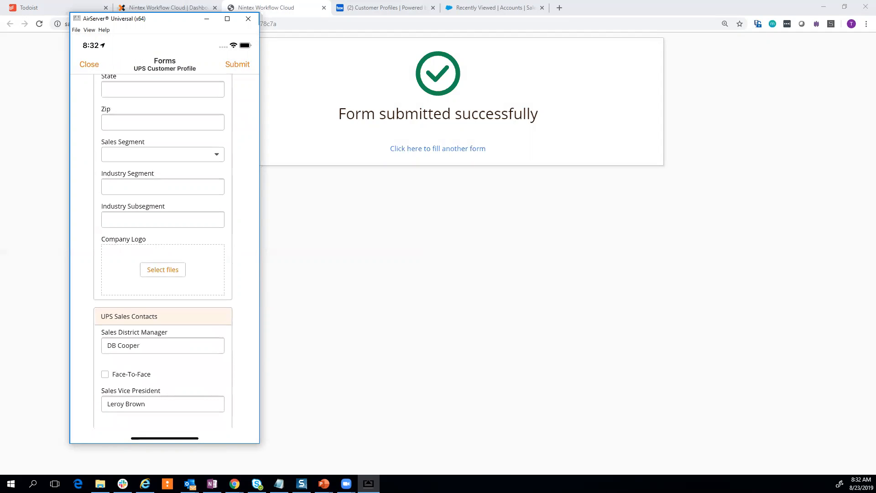
scroll(164, 251, down, 3)
scroll(165, 251, up, 10)
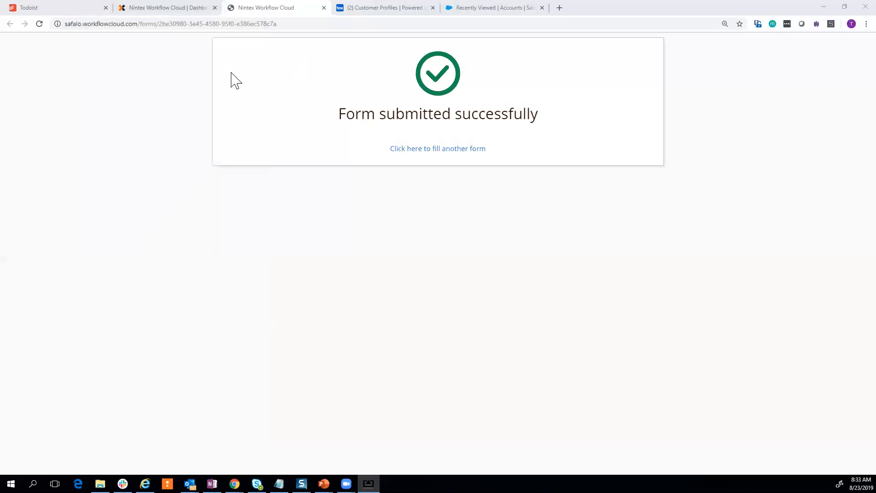
- Open the ABC Corporation account in Salesforce and check its details and related records
click(502, 10)
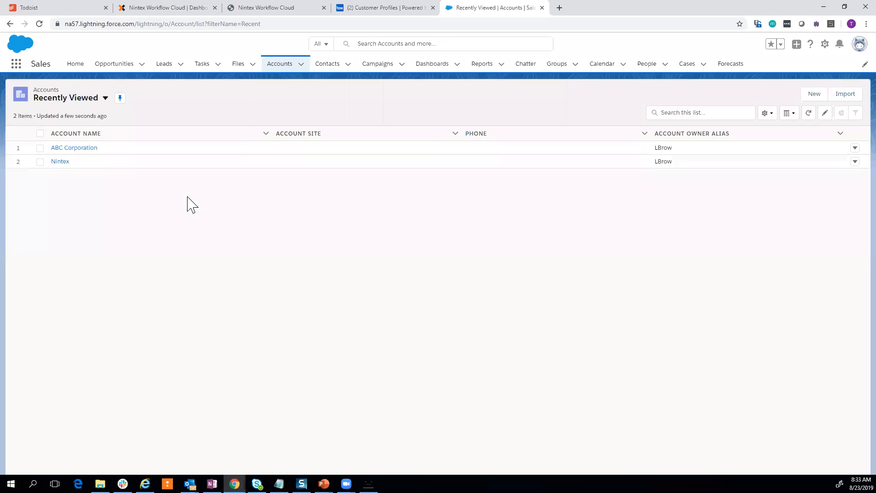
click(87, 152)
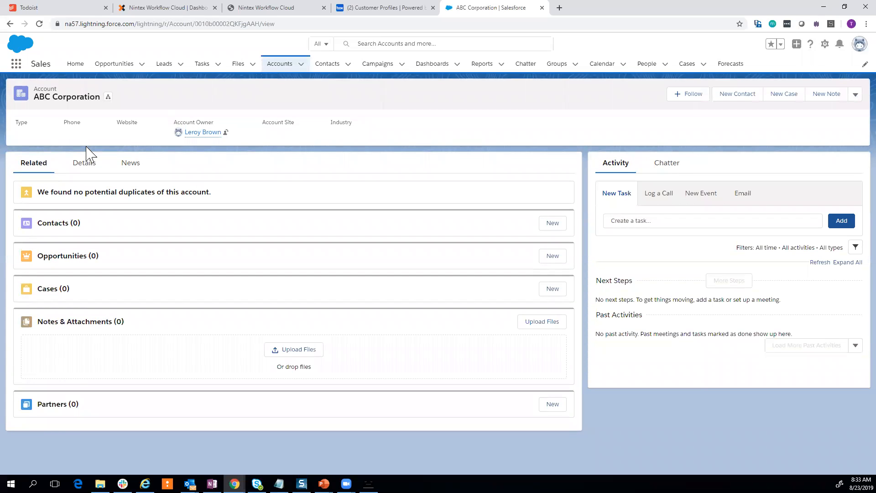
click(83, 170)
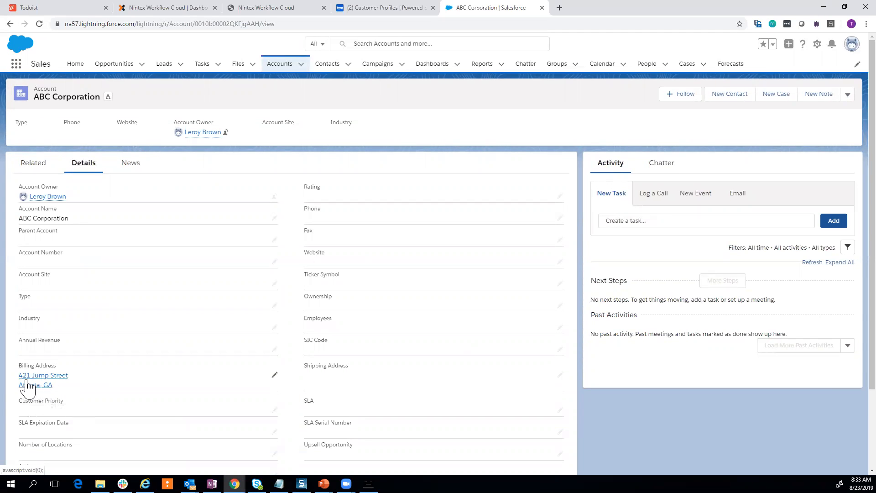
click(31, 165)
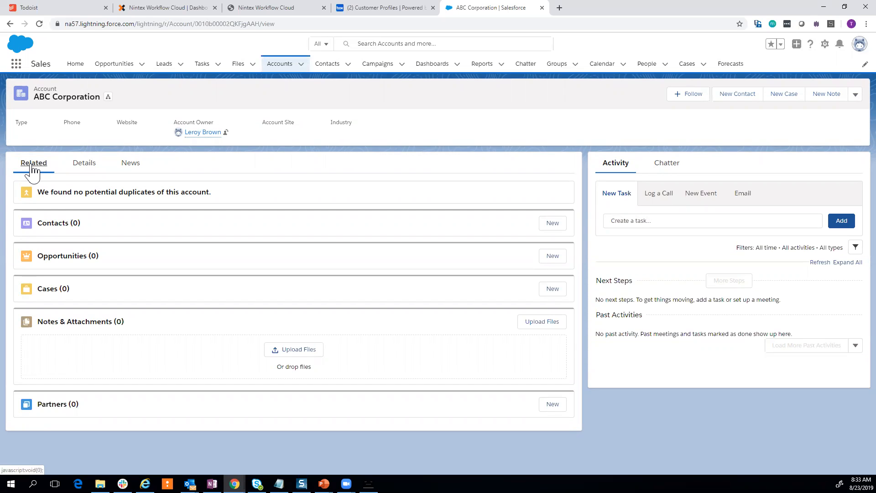
- Refresh the Customer Profiles folder in Box, then open ABC Corporation-GA-Financial.docx and read through both pages
click(372, 8)
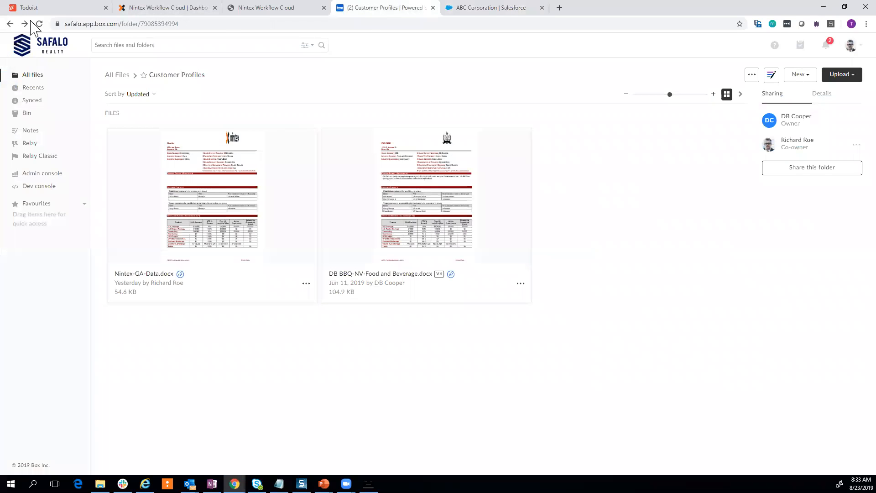
click(39, 23)
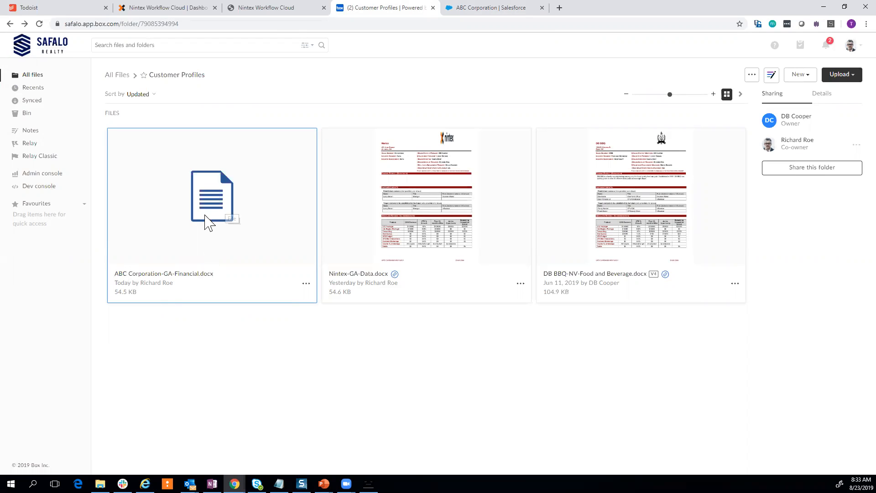
double_click(205, 213)
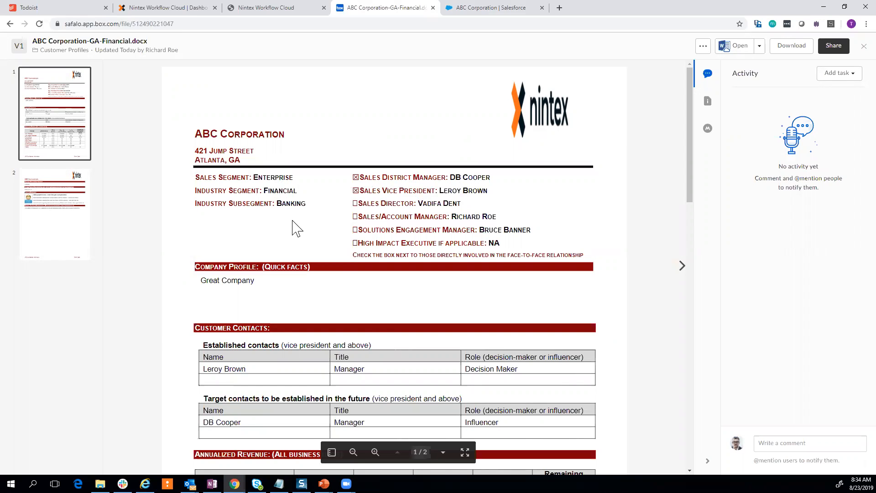
scroll(344, 270, down, 3)
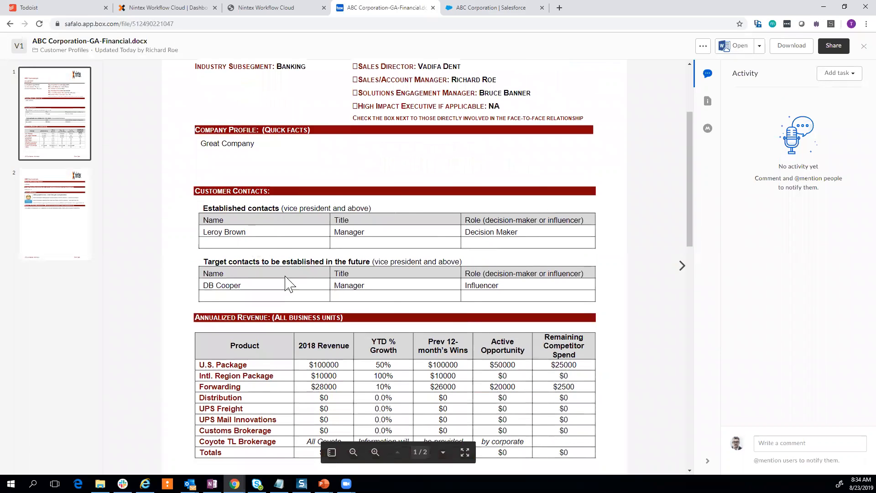
scroll(392, 305, down, 3)
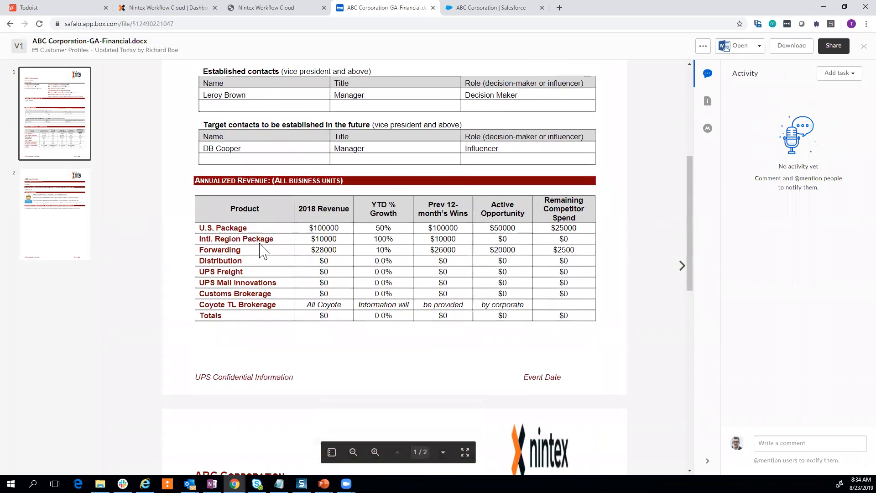
scroll(503, 336, down, 3)
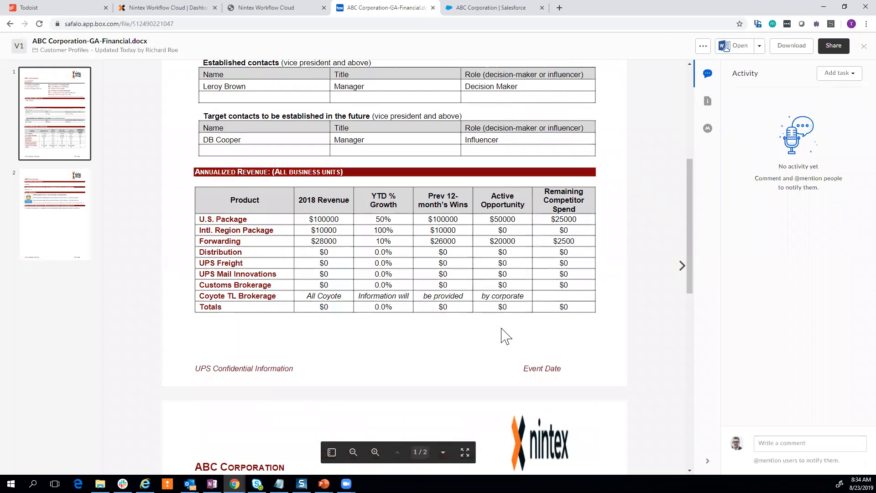
scroll(502, 328, down, 3)
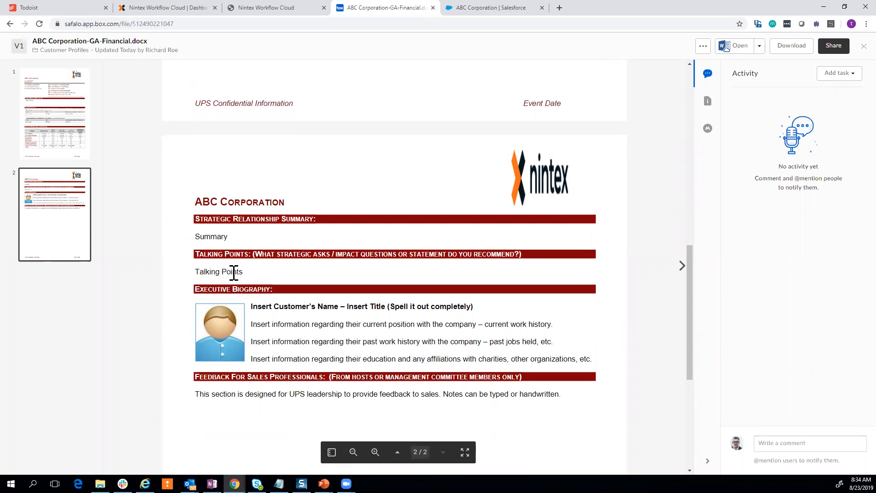
scroll(327, 293, up, 10)
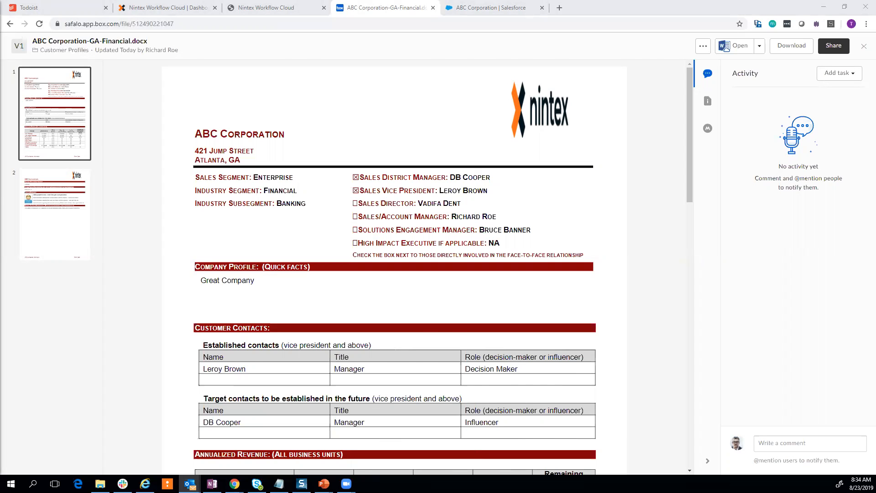
- Switch to Outlook, open the DOS ABC Corporation Profile Review email, and view its linked customer profile document in Box
drag(0, 21, 319, 21)
click(821, 18)
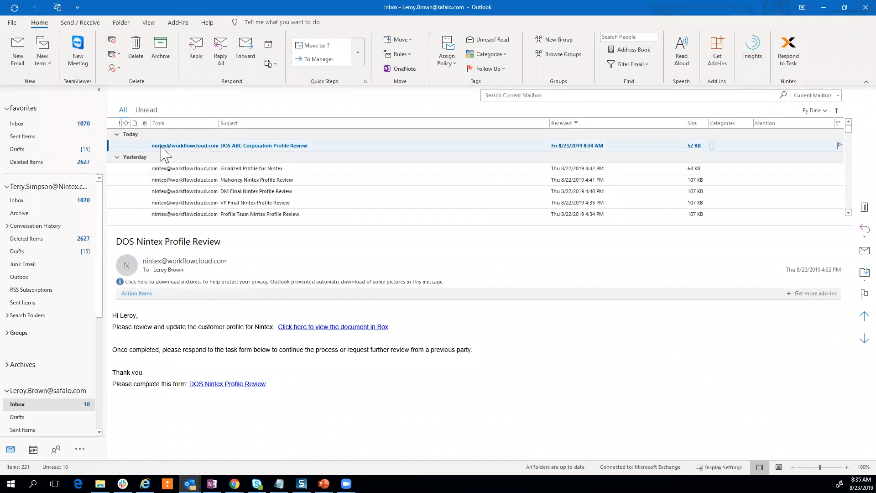
click(275, 147)
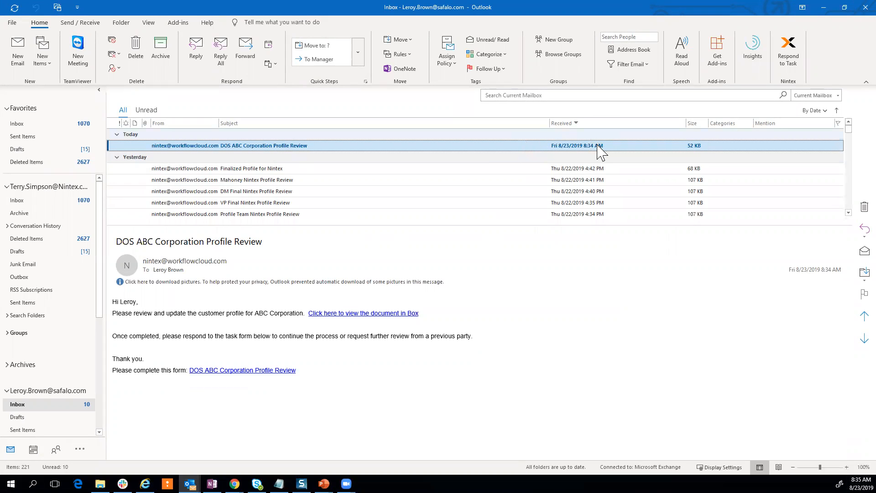
drag(184, 147, 200, 157)
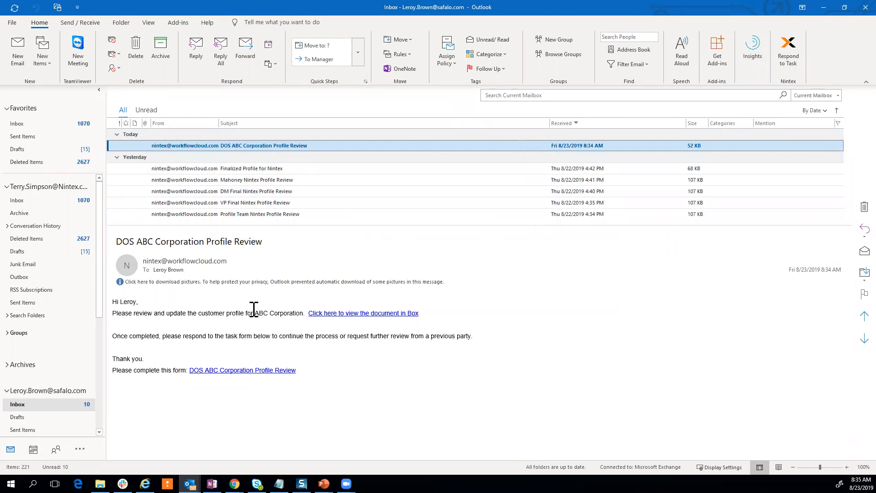
click(344, 313)
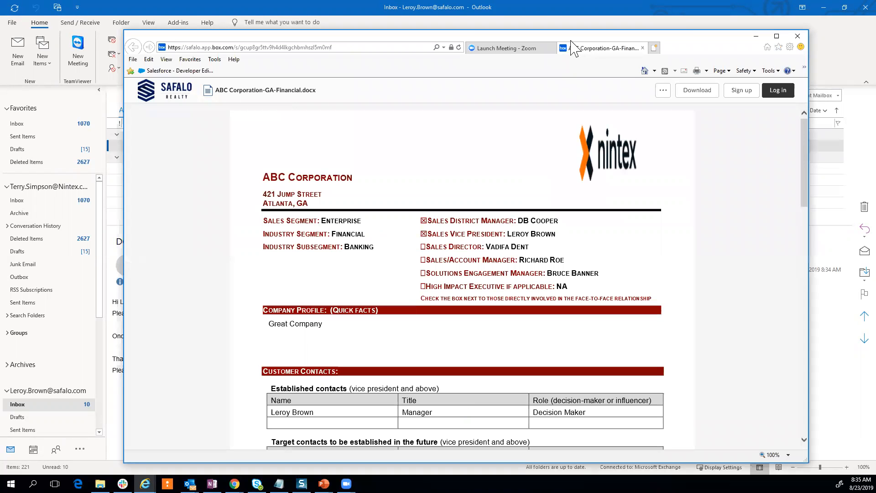
click(756, 38)
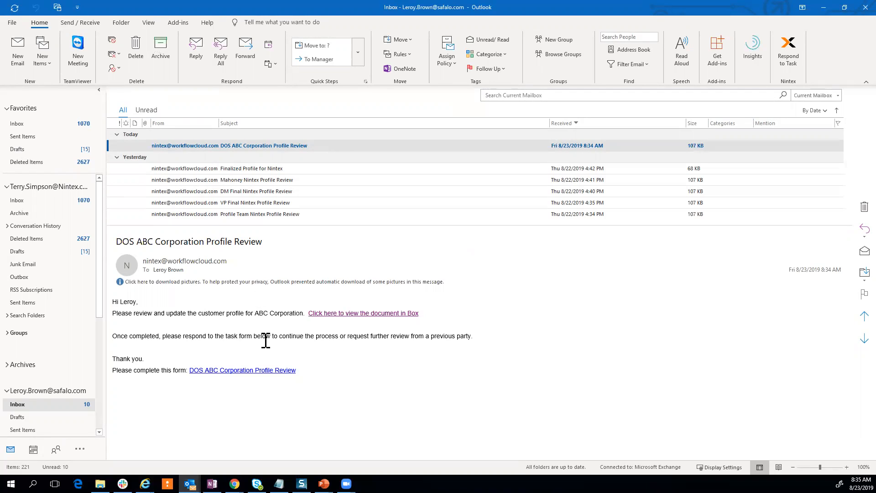
- Open the DOS ABC Corporation Profile Review task form from the email and submit it
drag(123, 313, 270, 313)
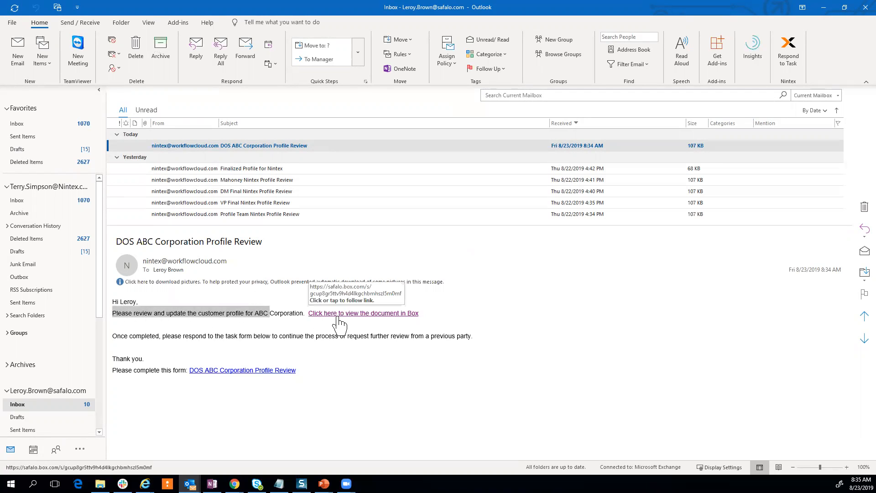
click(228, 370)
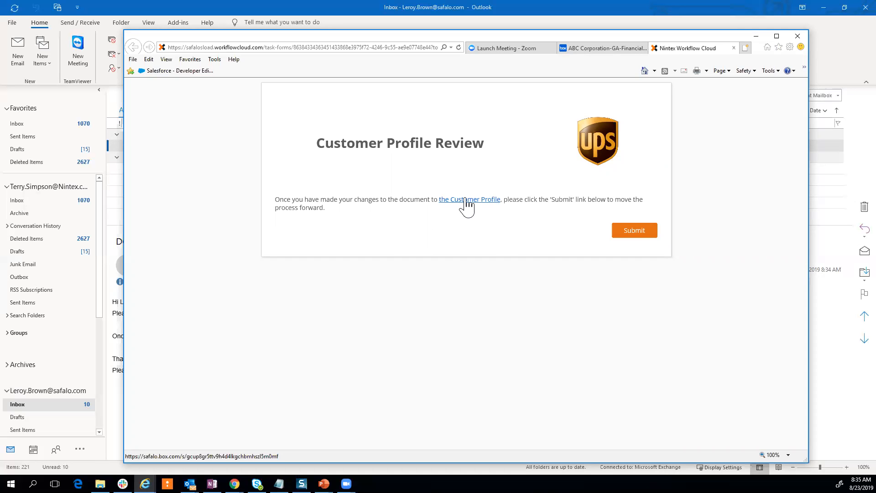
click(635, 230)
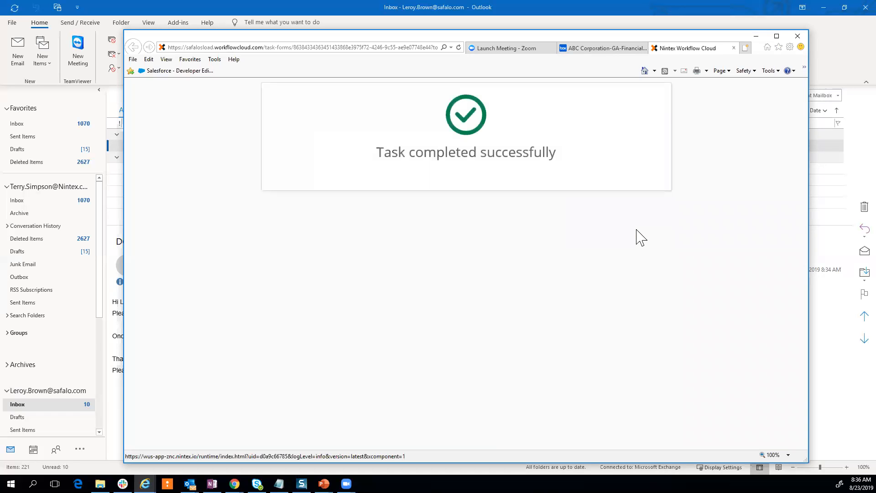
click(756, 37)
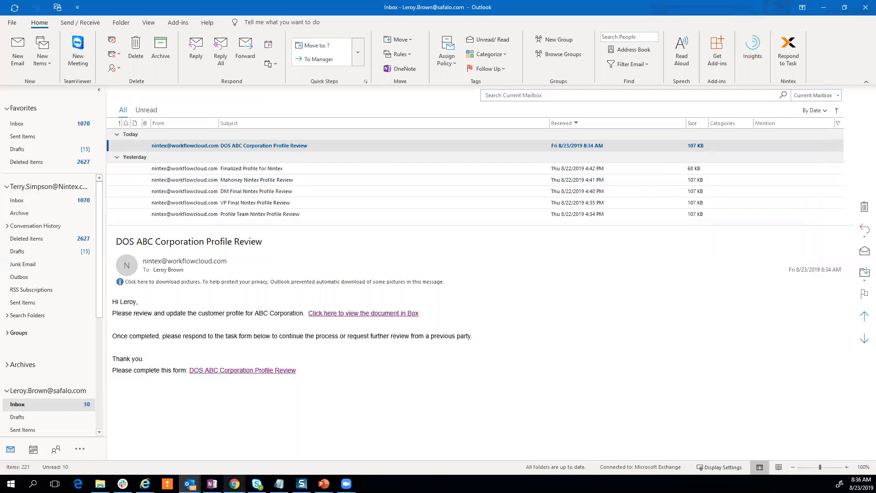
- Switch to the UPS Customer Profile workflow in Nintex Workflow Cloud and examine its DOS and Profile Team review branches
mouse_move(234, 483)
click(258, 451)
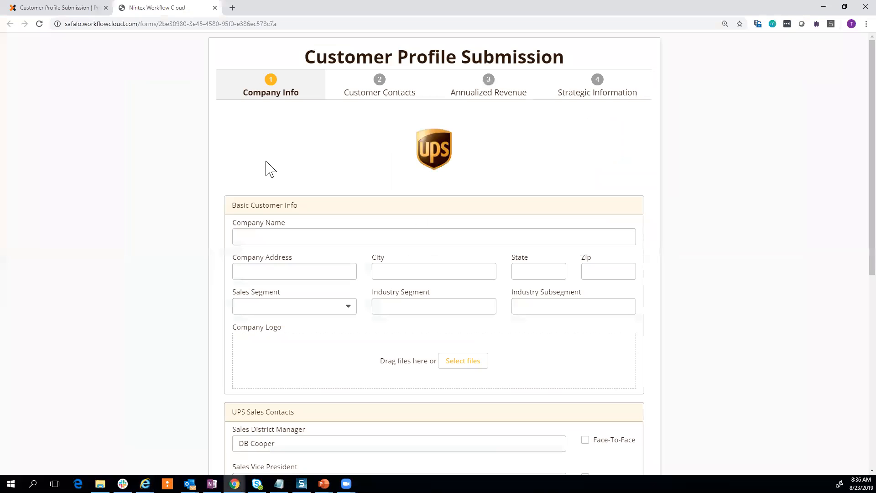
click(235, 483)
click(210, 456)
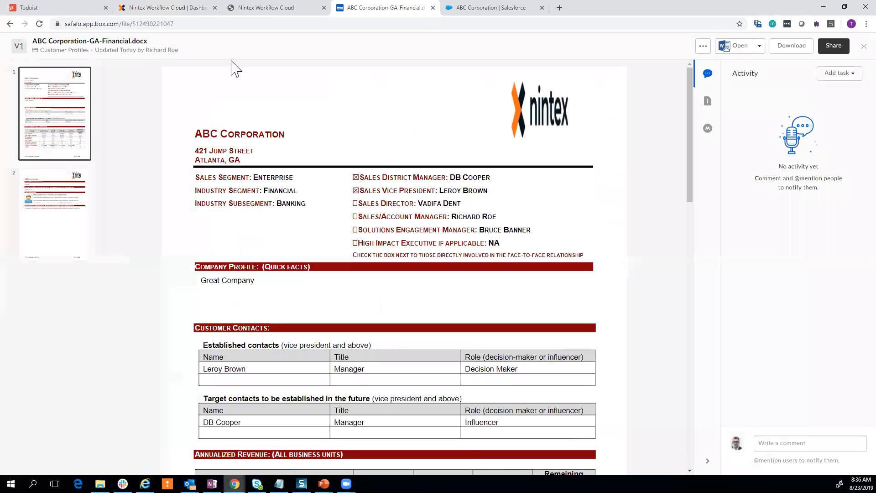
click(169, 10)
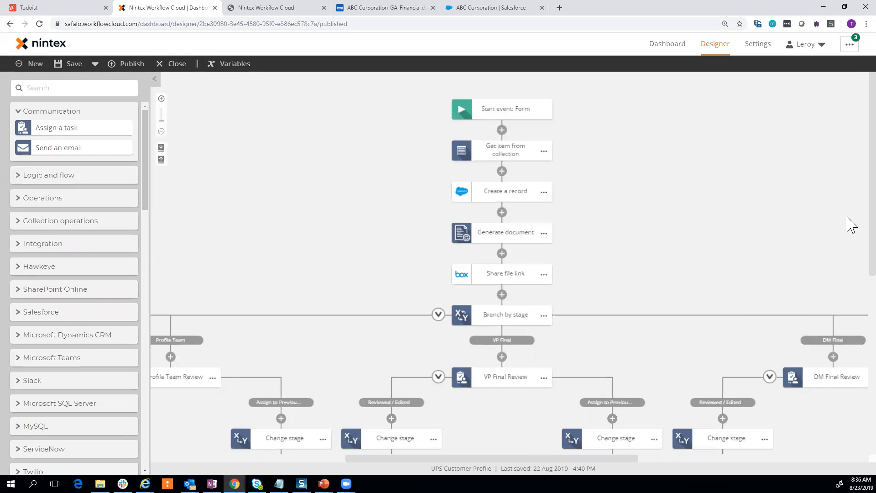
scroll(846, 259, down, 3)
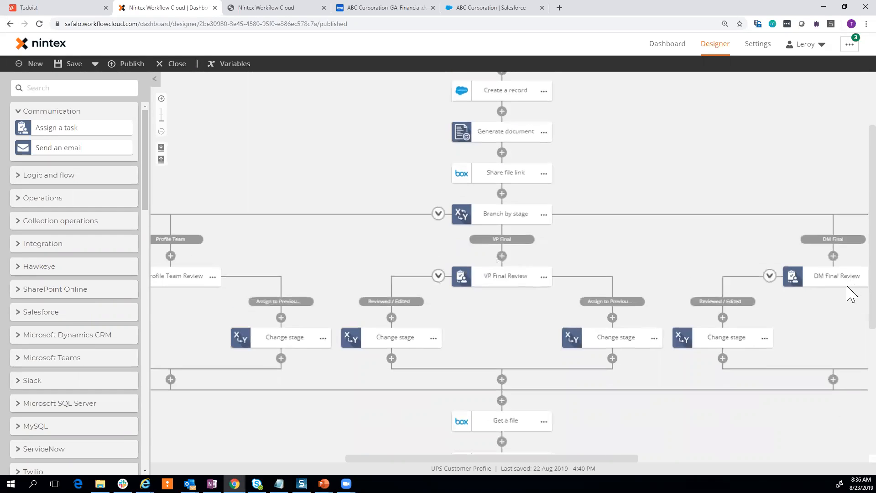
drag(557, 459, 412, 463)
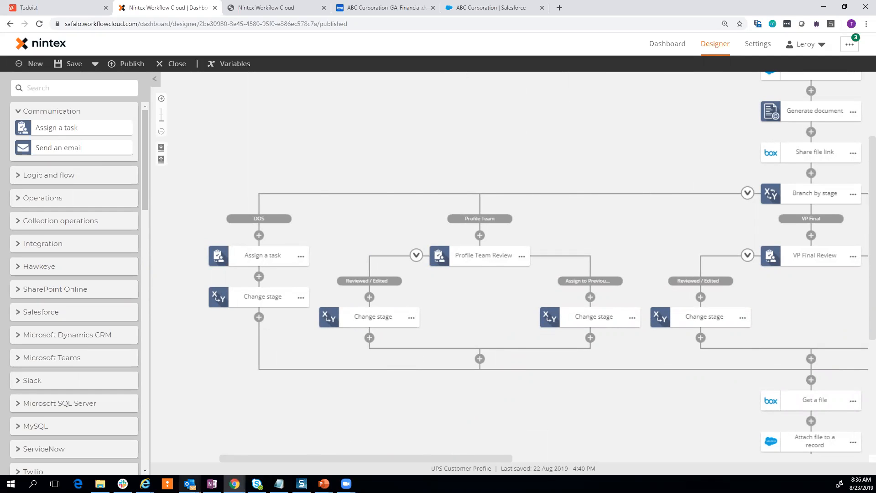
- Return to Outlook and open the task form linked in the Profile Team ABC Corporation Profile Review email
mouse_move(190, 482)
click(64, 445)
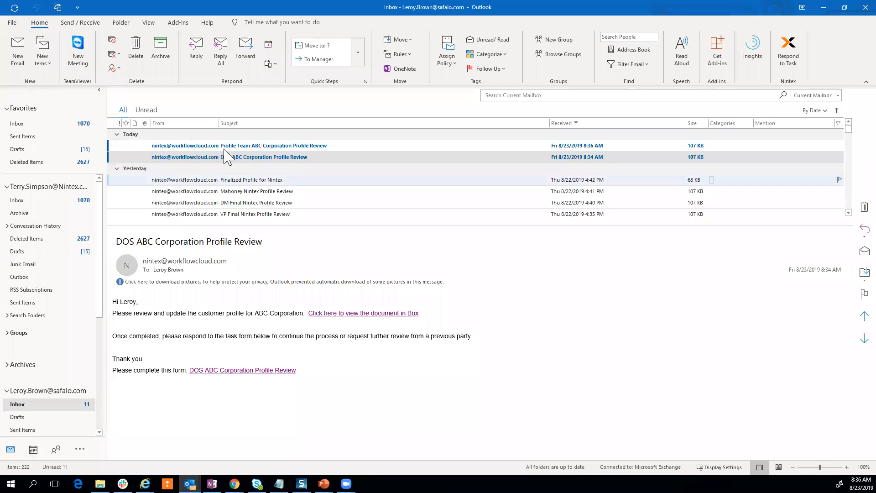
click(239, 145)
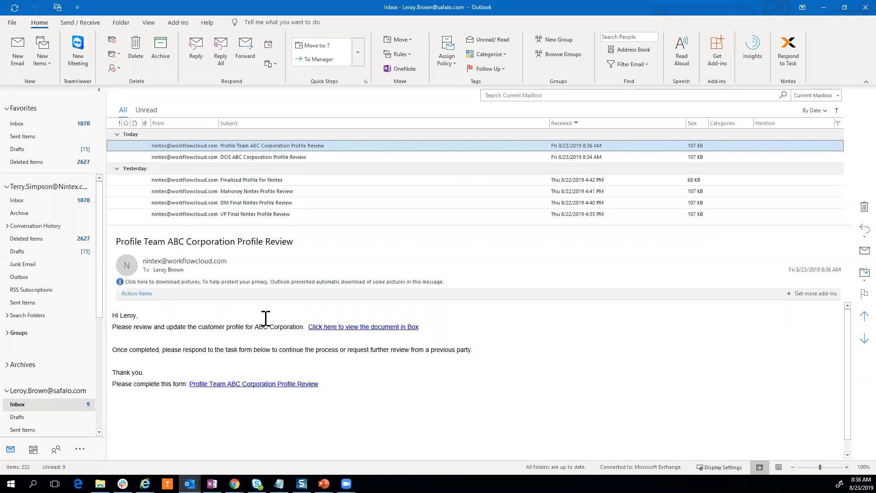
click(281, 384)
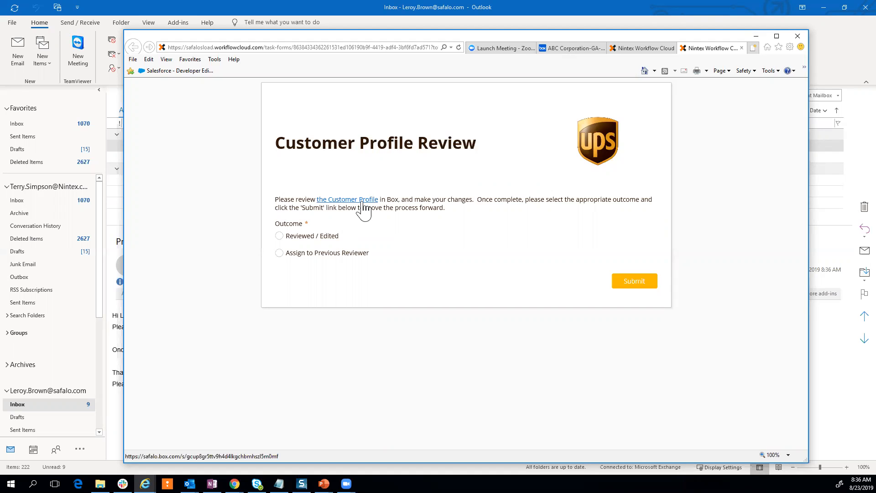
- Try the Assign to Previous Reviewer outcome with DOS as the reviewer, and clear the reviewer choice again
click(280, 236)
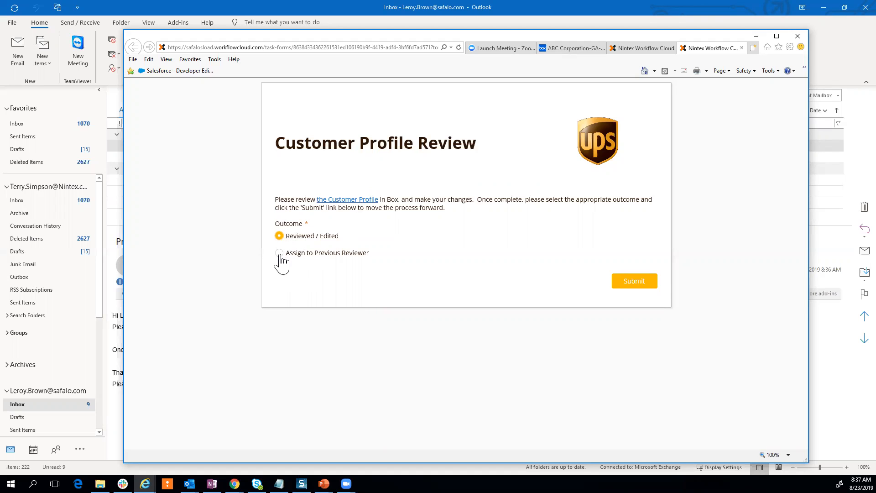
click(279, 254)
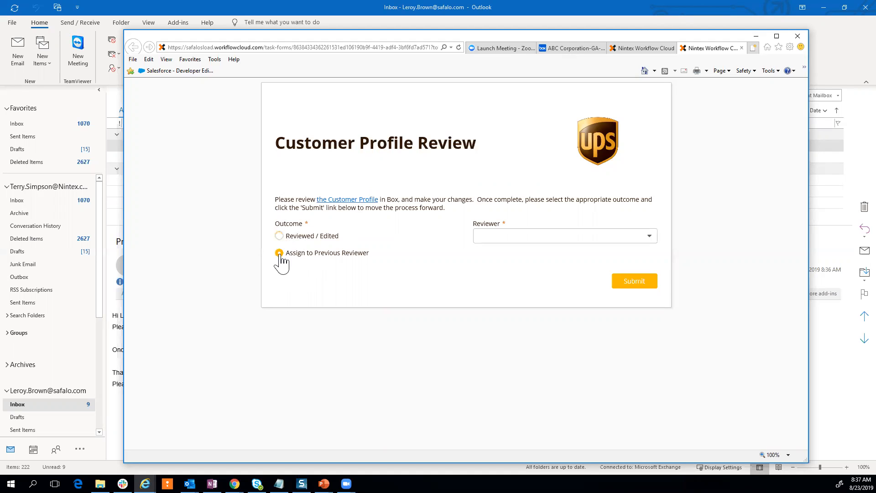
click(520, 236)
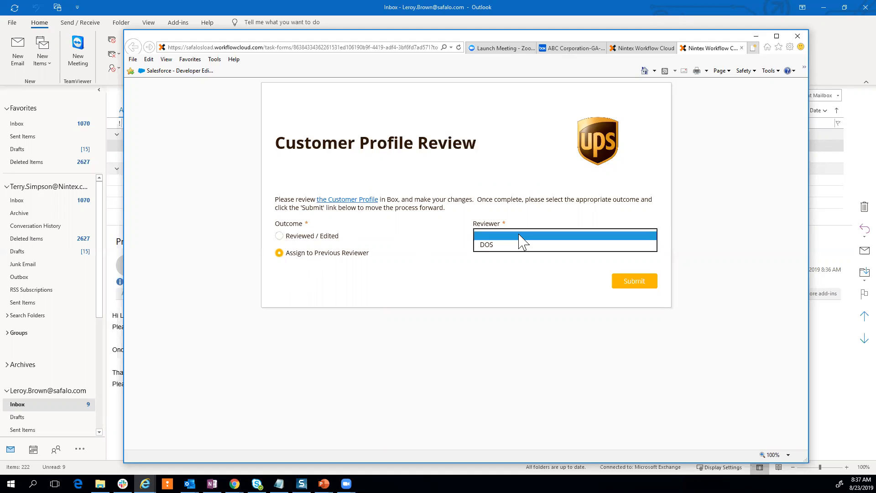
click(519, 246)
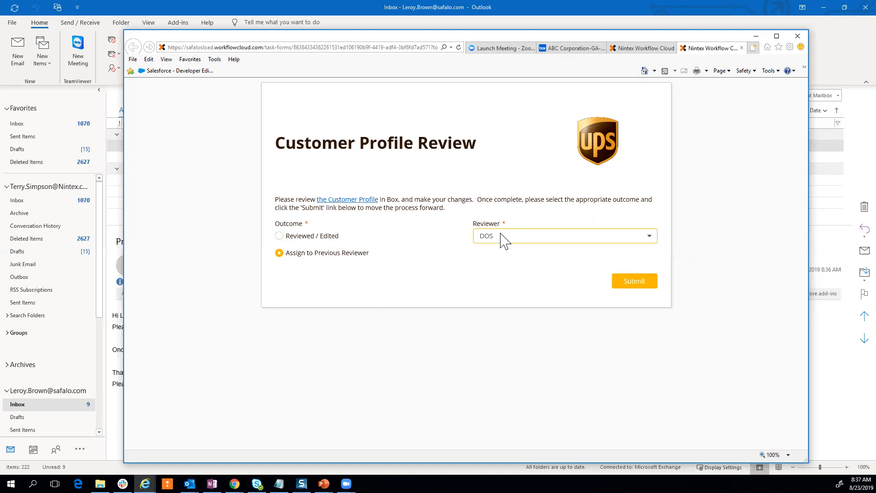
click(504, 237)
click(504, 228)
- Submit the Profile Team review with the outcome Reviewed / Edited and return to the inbox
click(281, 235)
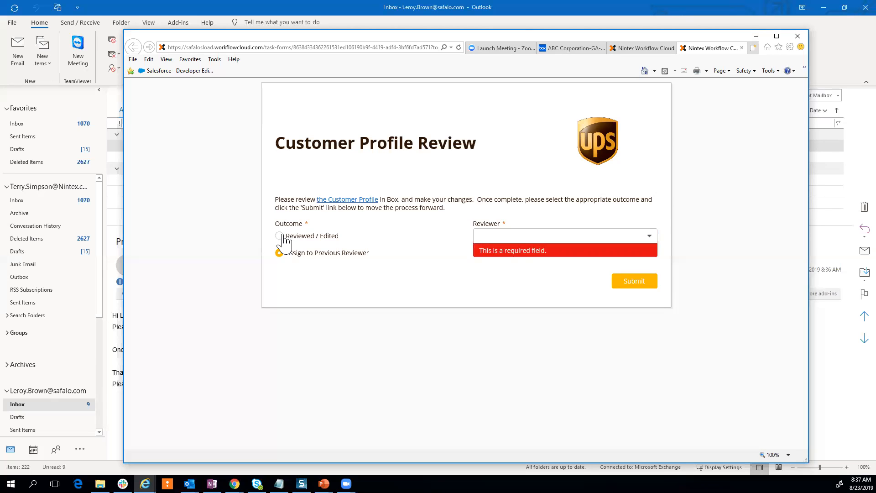
click(631, 287)
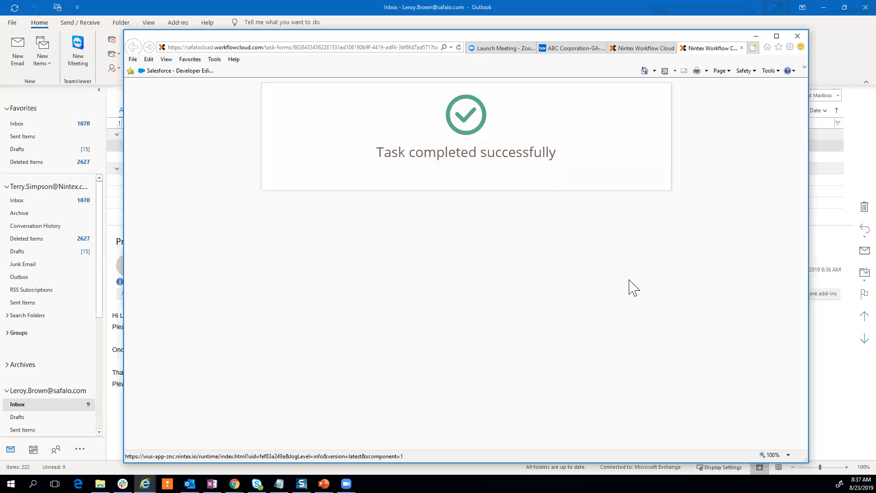
click(756, 37)
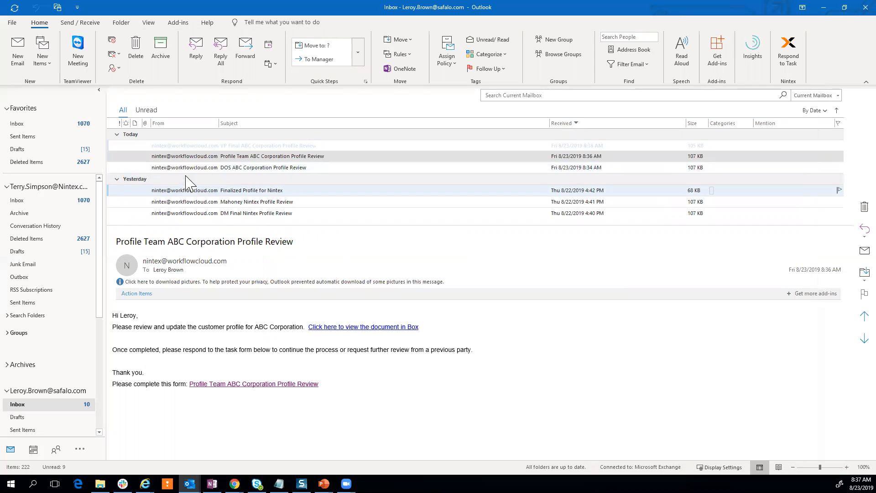
- Complete the VP Final ABC Corporation Profile Review task from its email with the outcome Reviewed / Edited
click(208, 146)
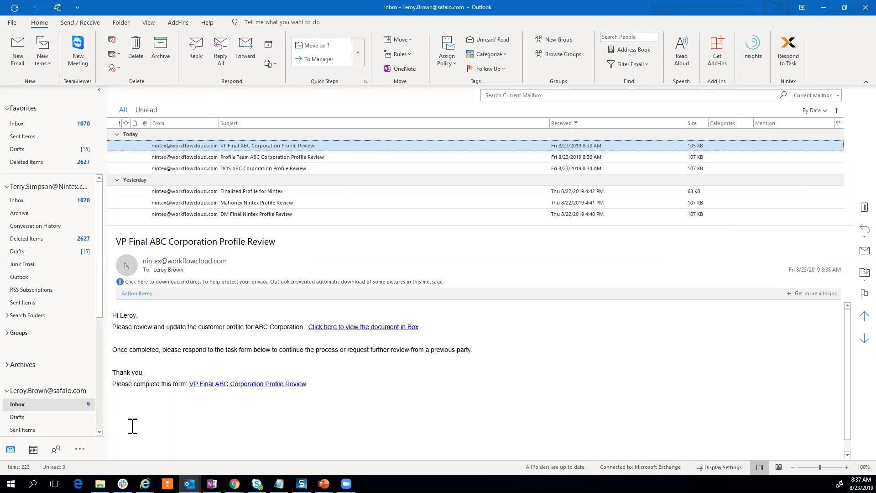
click(231, 385)
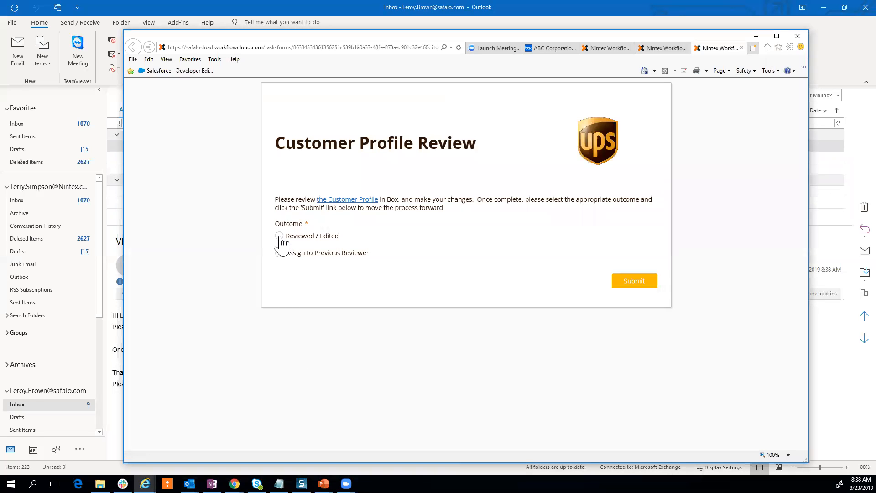
click(280, 236)
click(644, 282)
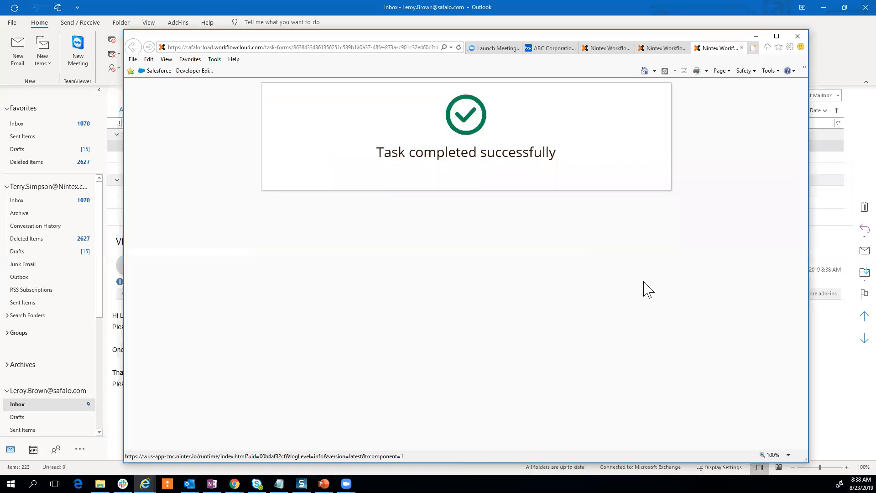
click(753, 39)
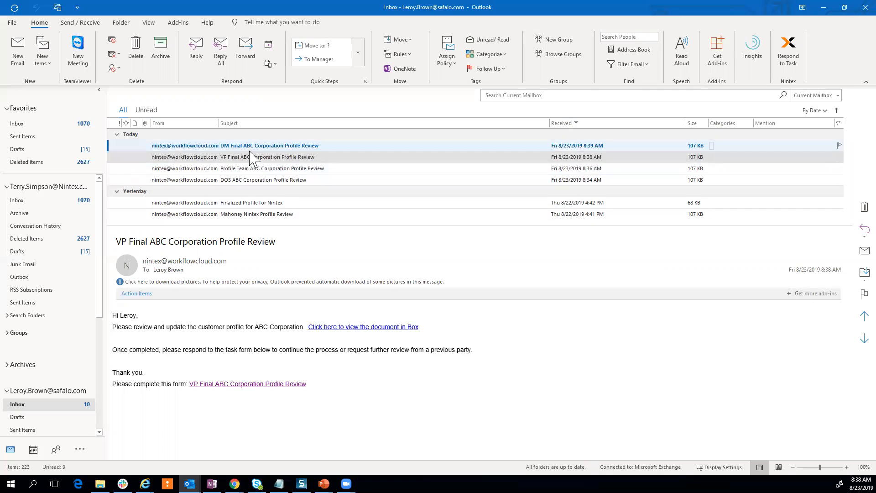
- Complete the DM Final ABC Corporation Profile Review task from its email with the outcome Reviewed / Edited
click(252, 145)
click(275, 390)
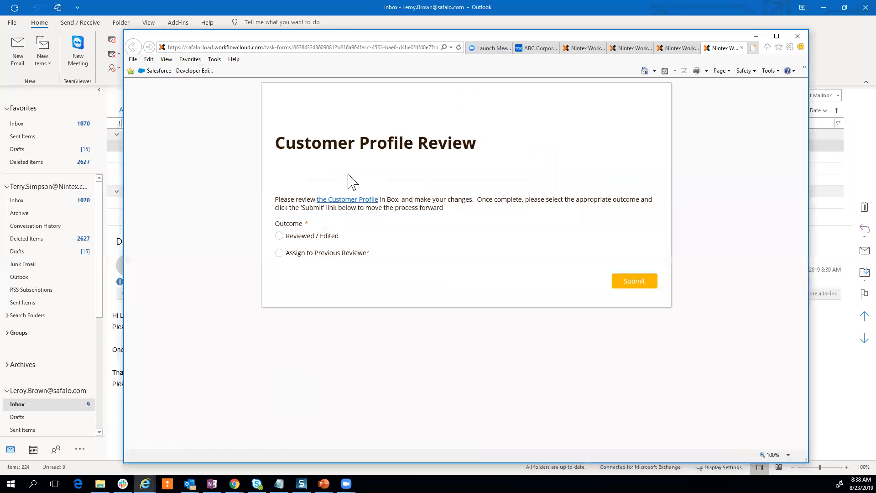
click(279, 235)
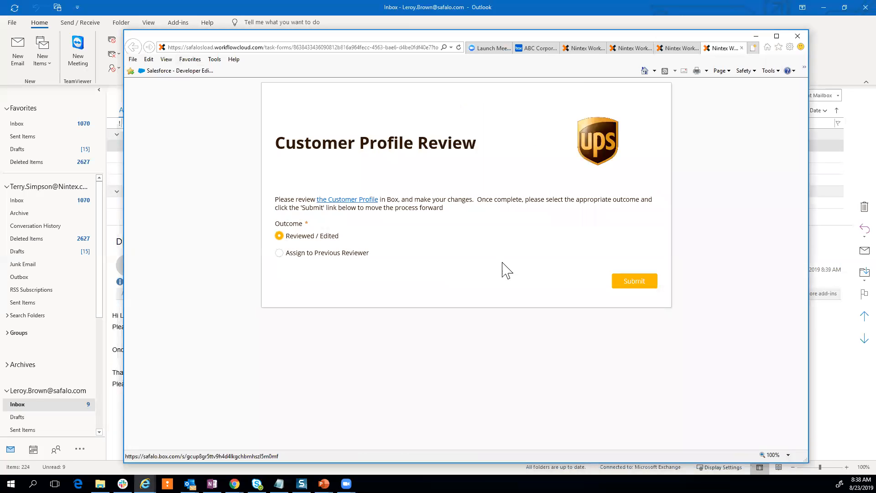
click(643, 281)
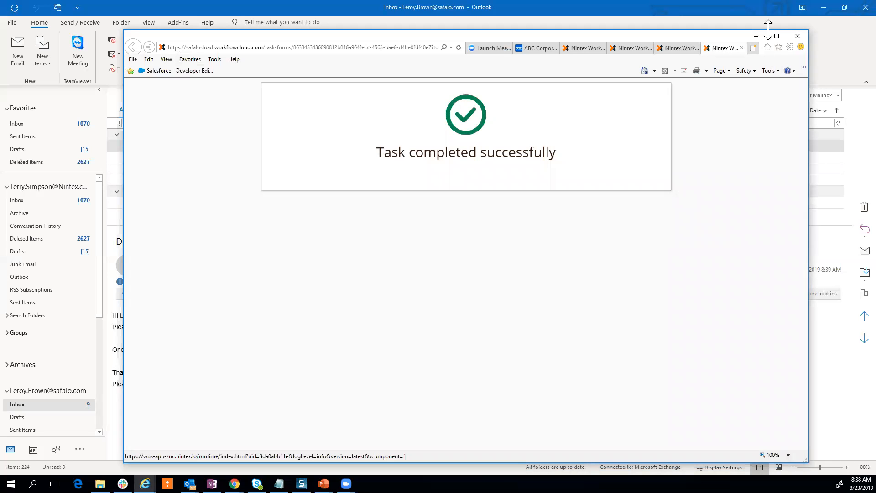
click(757, 36)
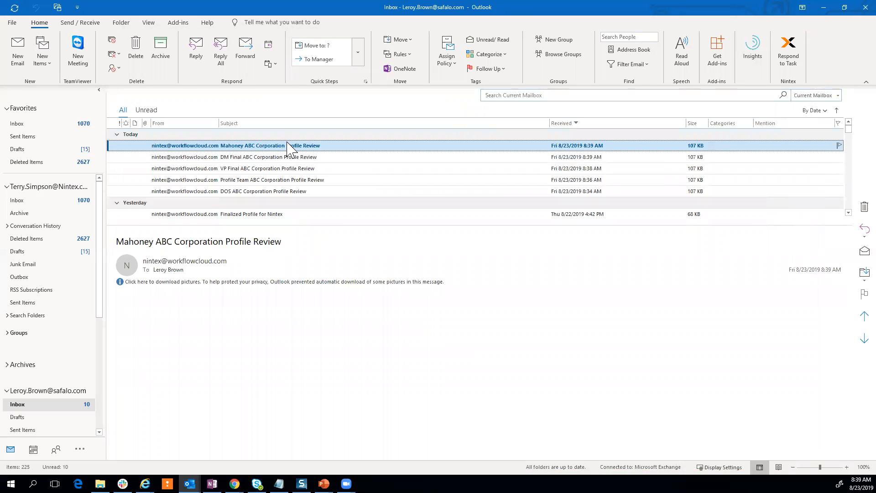
- Complete the review task that follows DM Final, from the newest ABC Corporation email, with the outcome Reviewed / Edited
click(285, 384)
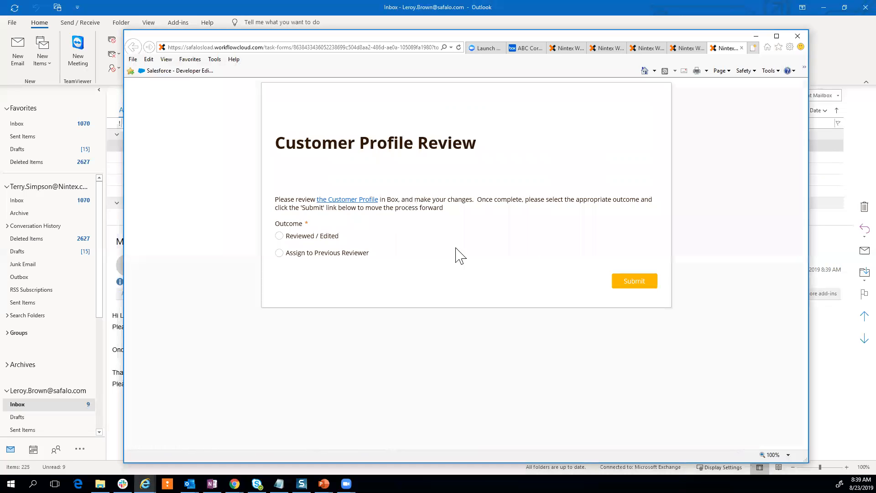
click(279, 236)
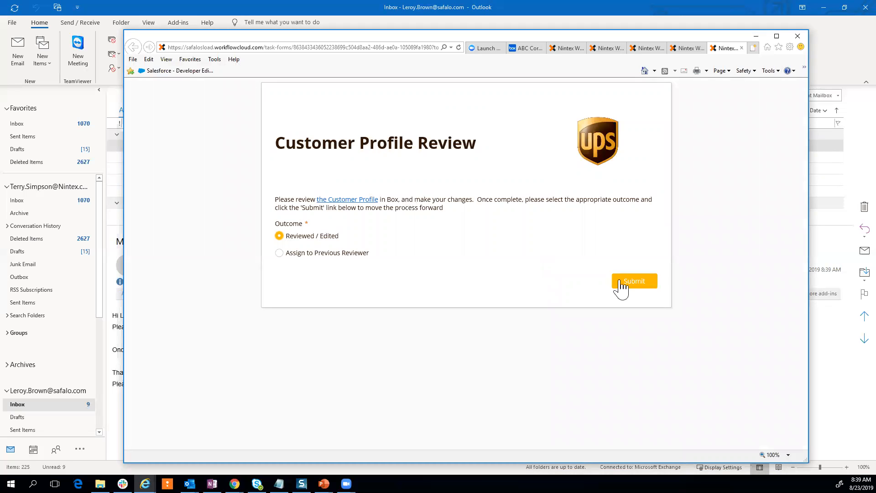
click(643, 280)
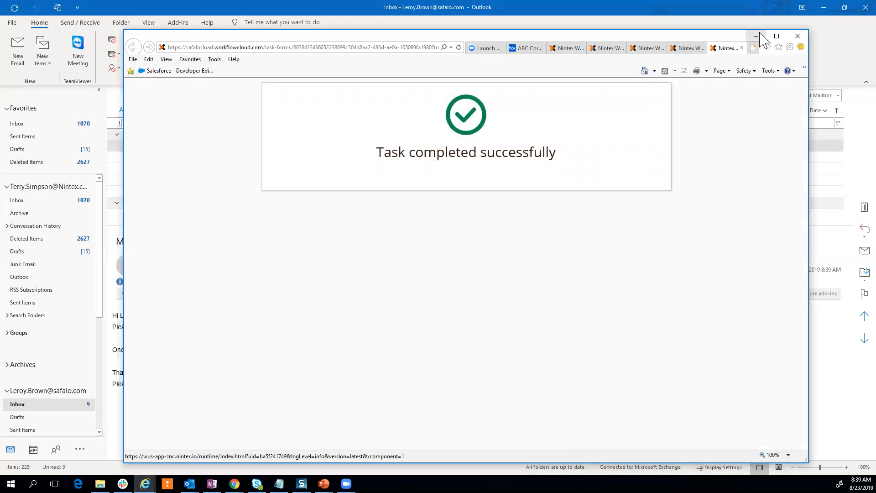
- Return to the UPS Customer Profile workflow in the designer and examine the actions that follow the review stages
click(756, 37)
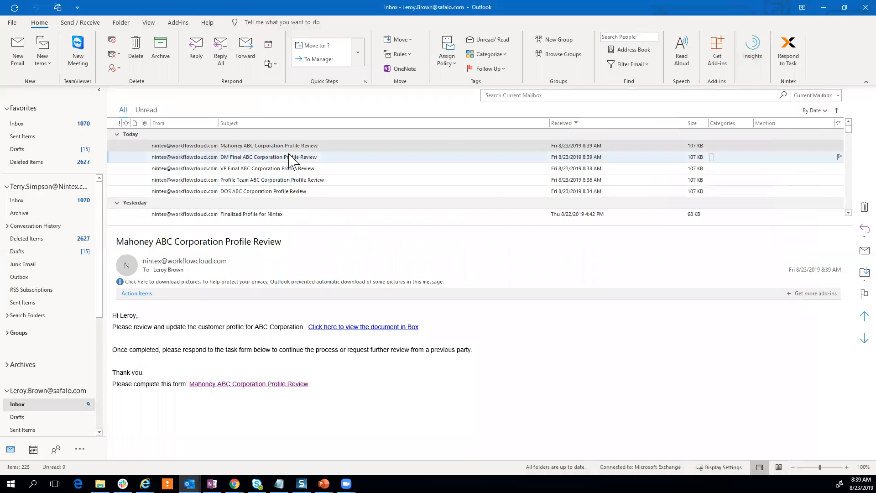
click(824, 10)
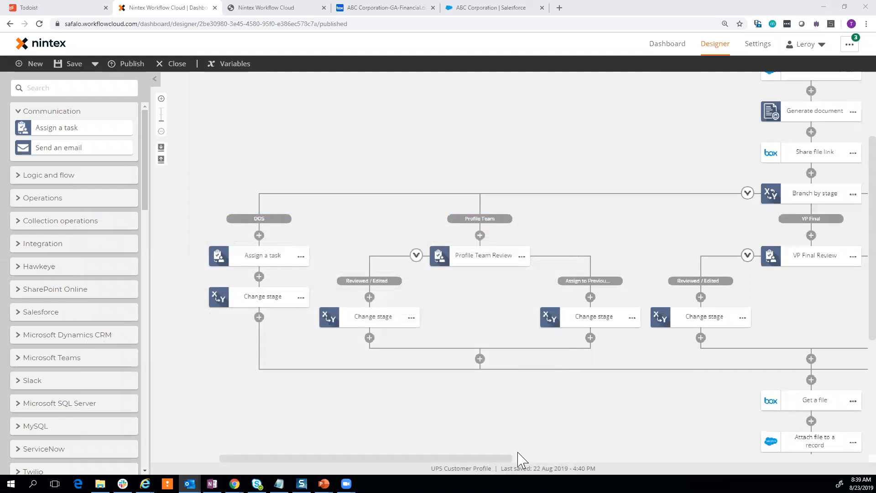
drag(501, 460, 648, 444)
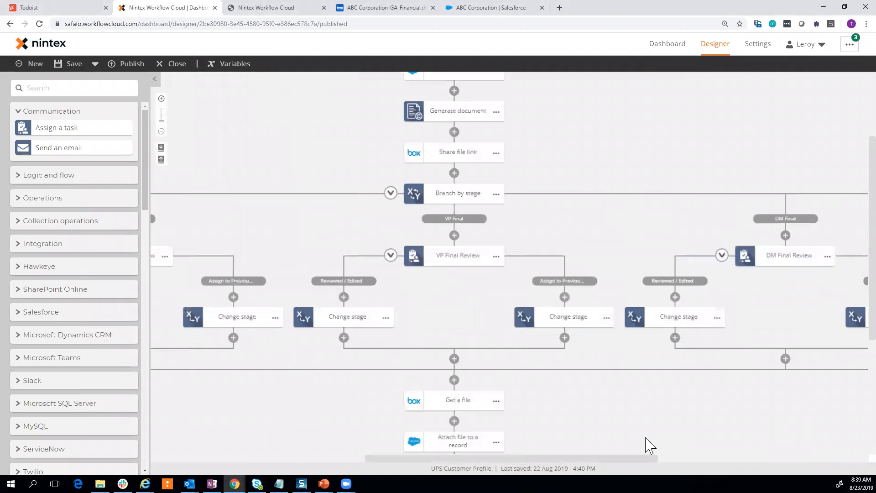
scroll(634, 410, down, 1)
scroll(635, 409, down, 3)
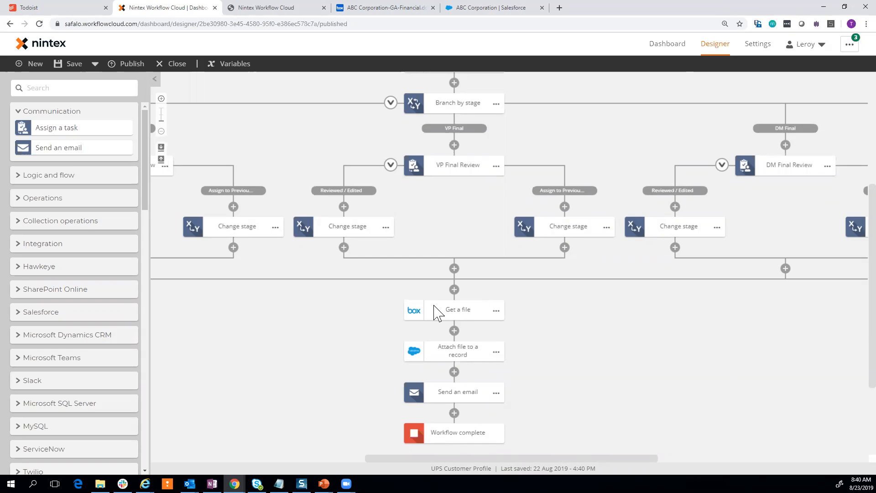
- Review the configuration and message body of the final Send an email action, leaving its settings as they are
click(474, 397)
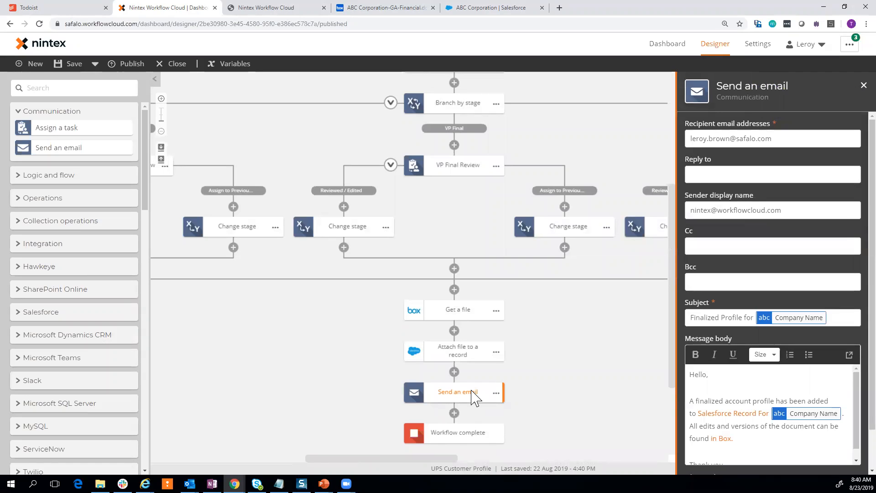
drag(725, 401, 823, 401)
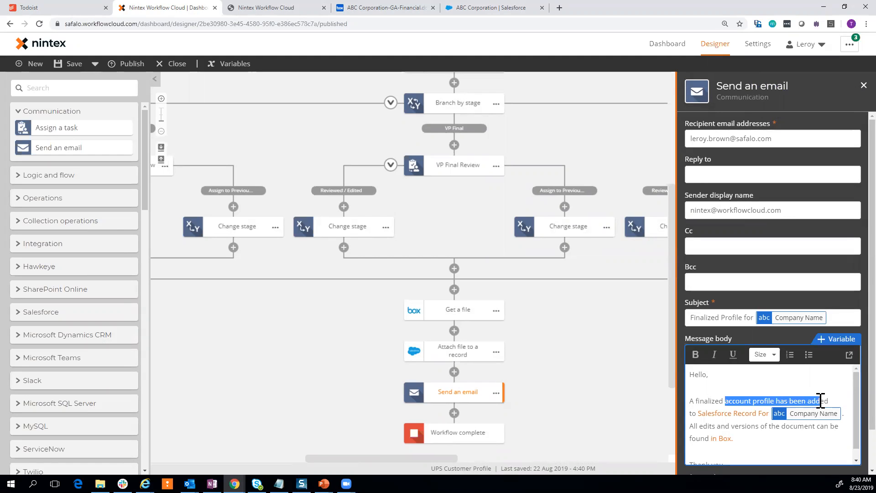
click(738, 415)
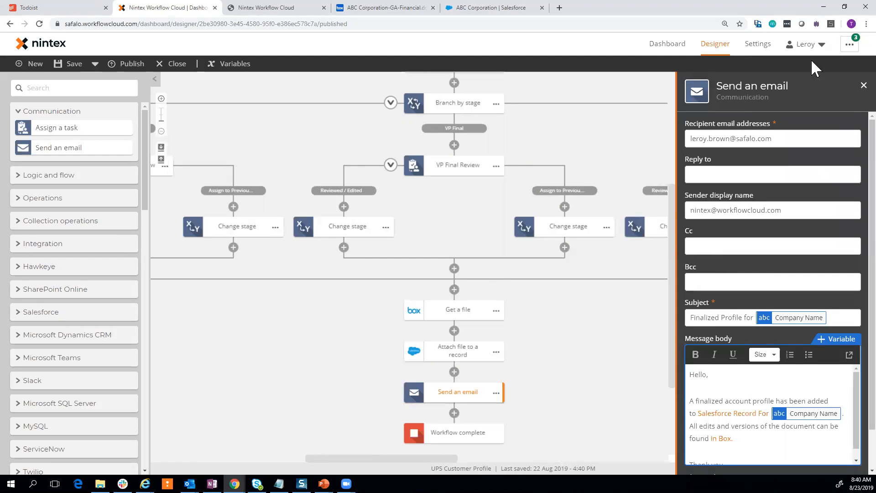
click(854, 85)
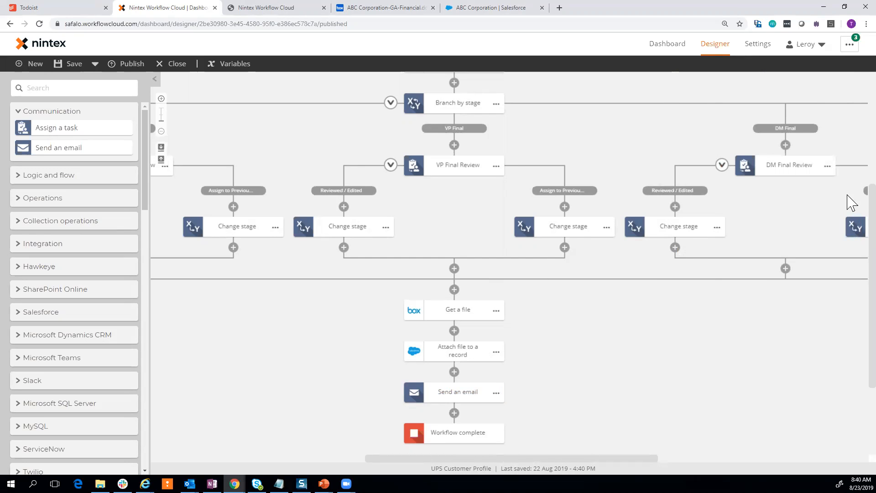
- Reload the ABC Corporation account in Salesforce to check its Notes & Attachments for the finalized profile document
scroll(849, 173, up, 5)
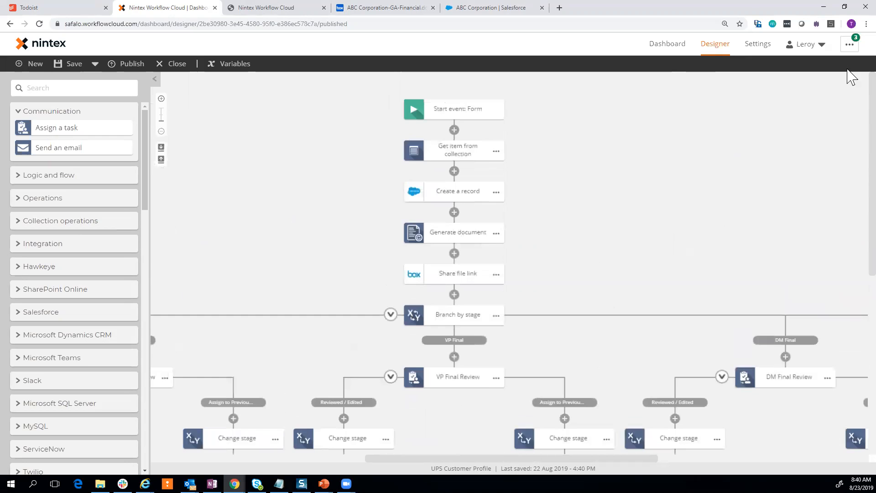
click(480, 12)
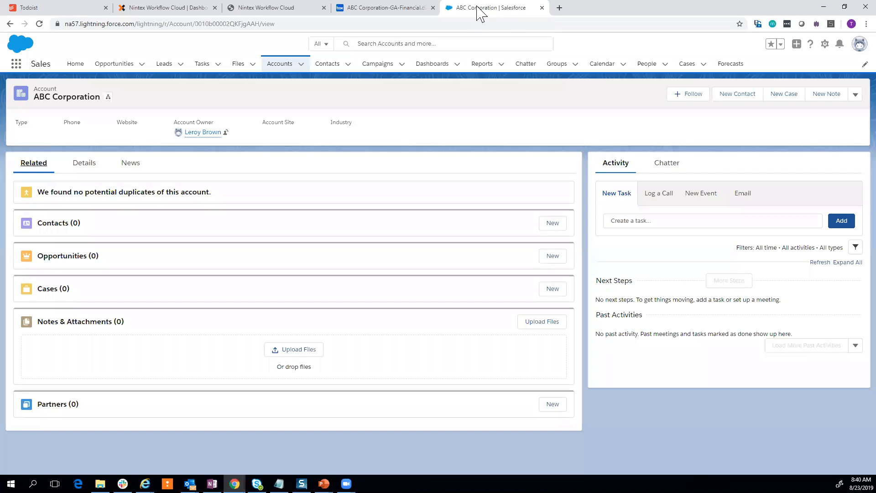
click(40, 24)
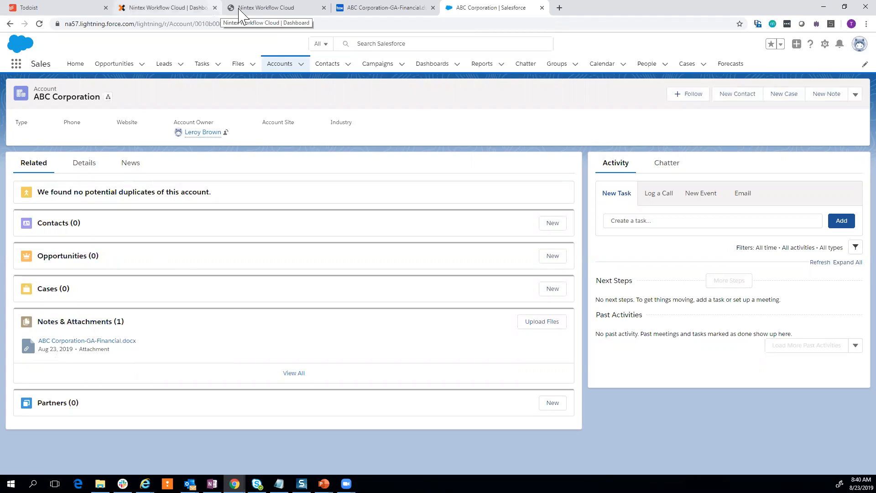
- Return to the workflow designer and open the Customer Profile Submission form's design from the start event
click(189, 8)
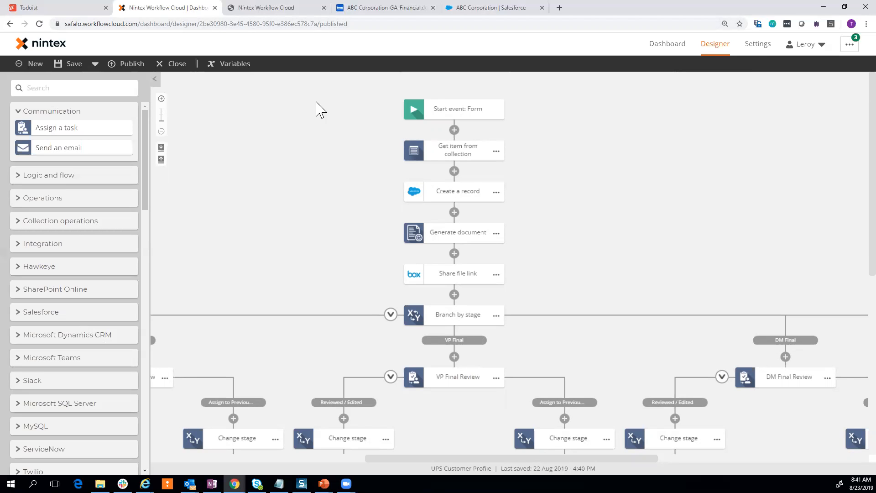
click(458, 110)
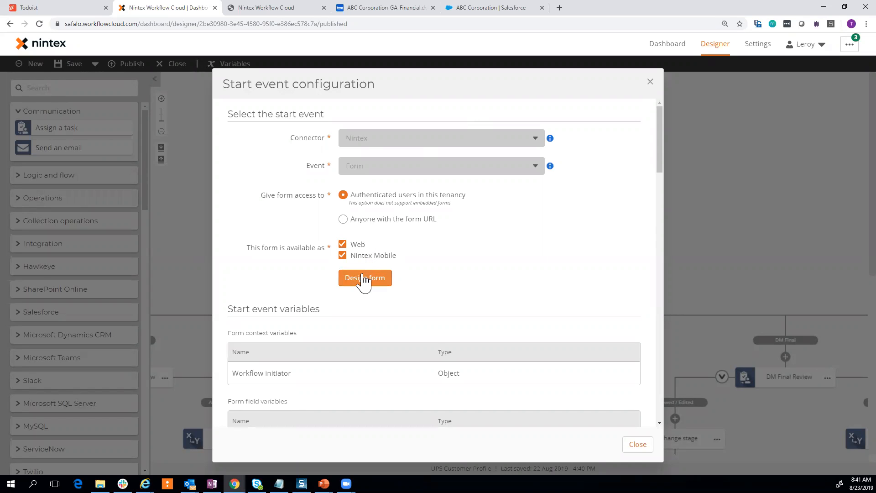
click(363, 278)
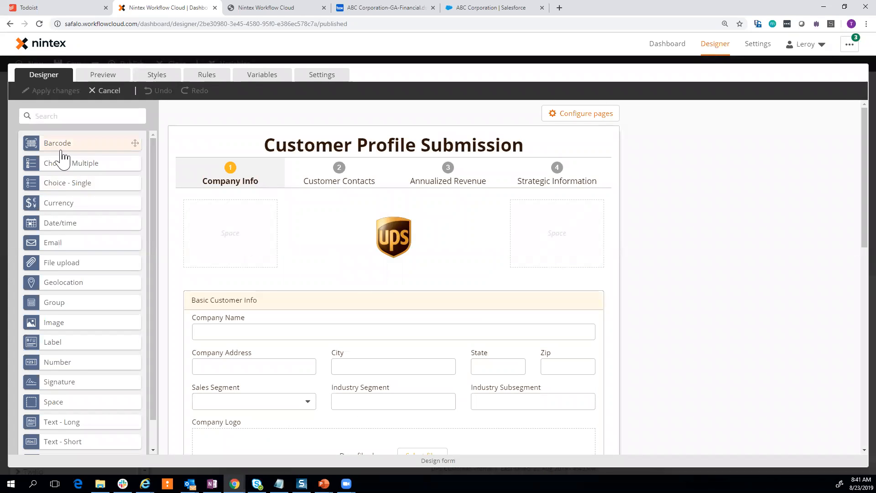
- Add an Email field titled "Email Address" above Company Name in the Basic Customer Info group, and delete it again
drag(64, 244, 432, 310)
click(418, 324)
click(742, 172)
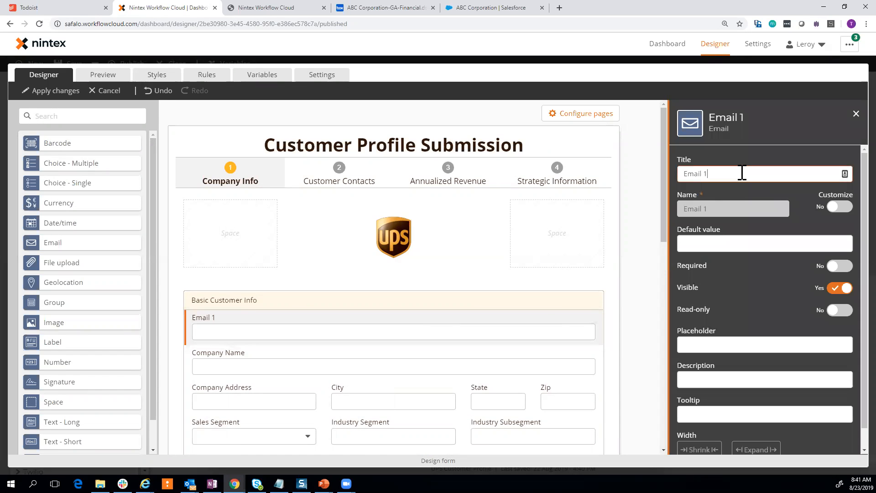
text(Address)
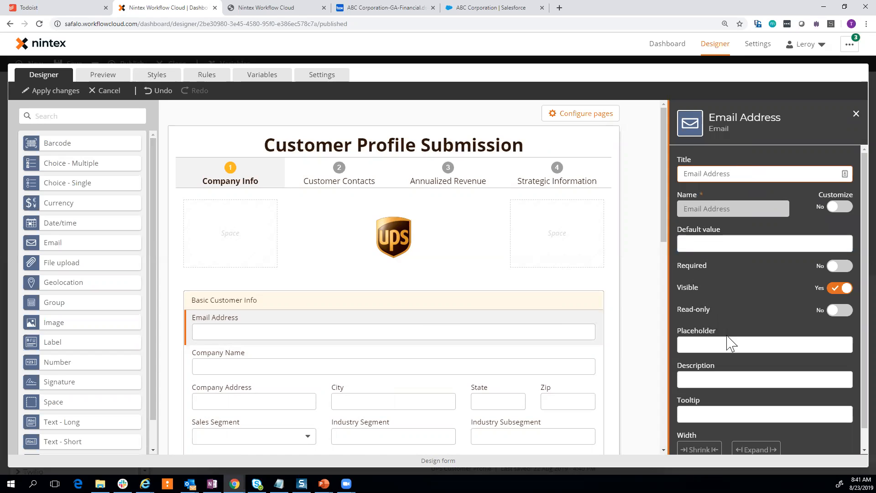
click(855, 115)
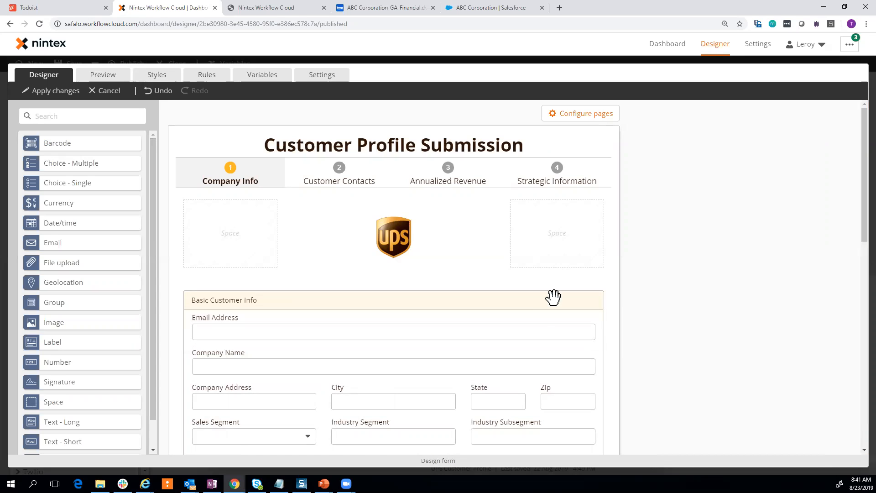
click(589, 315)
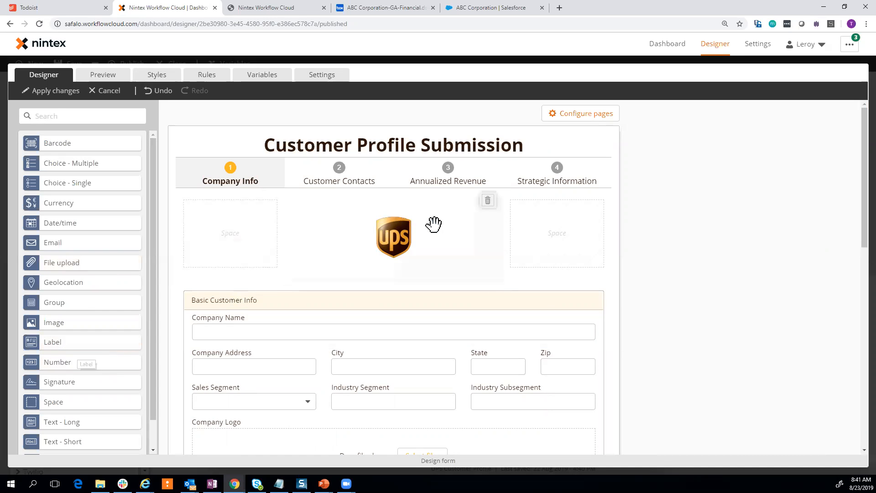
- Inspect the properties of the UPS logo image in the form header
mouse_move(109, 324)
mouse_down()
mouse_move(335, 279)
mouse_move(283, 281)
mouse_move(112, 331)
mouse_up()
click(401, 228)
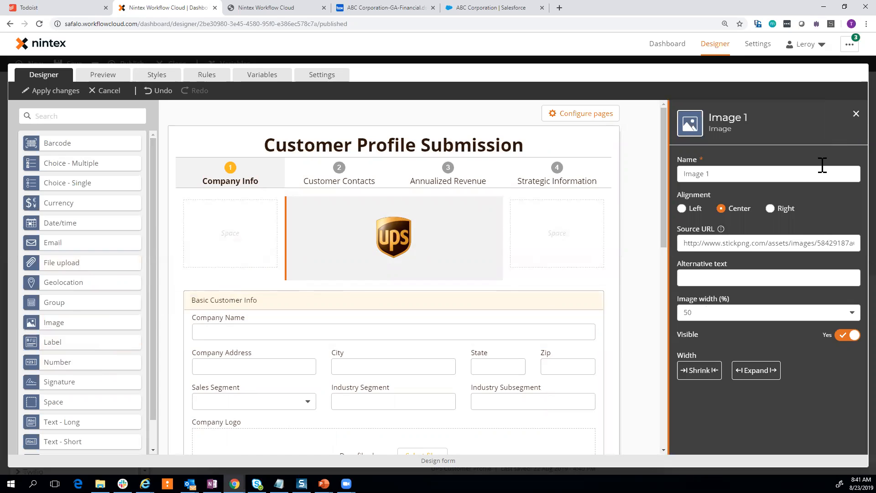
click(855, 114)
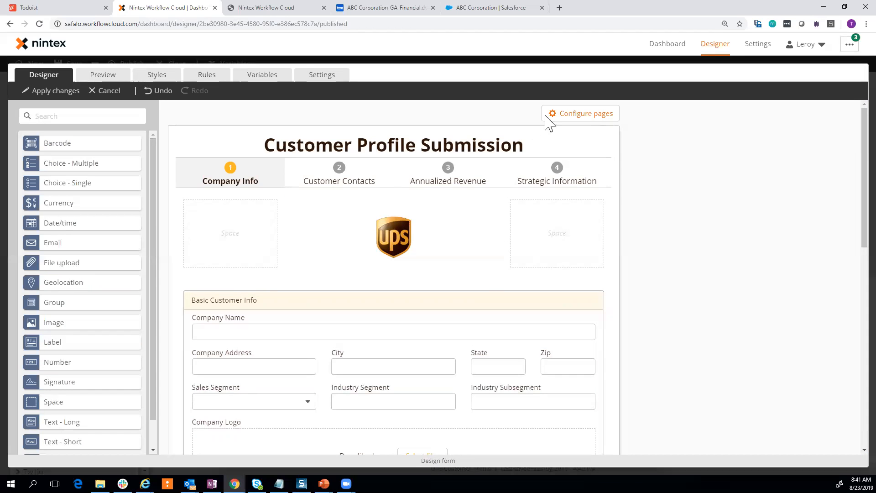
- Review the form's page titles and navigation settings, and look over its load, input and submit rules
click(585, 116)
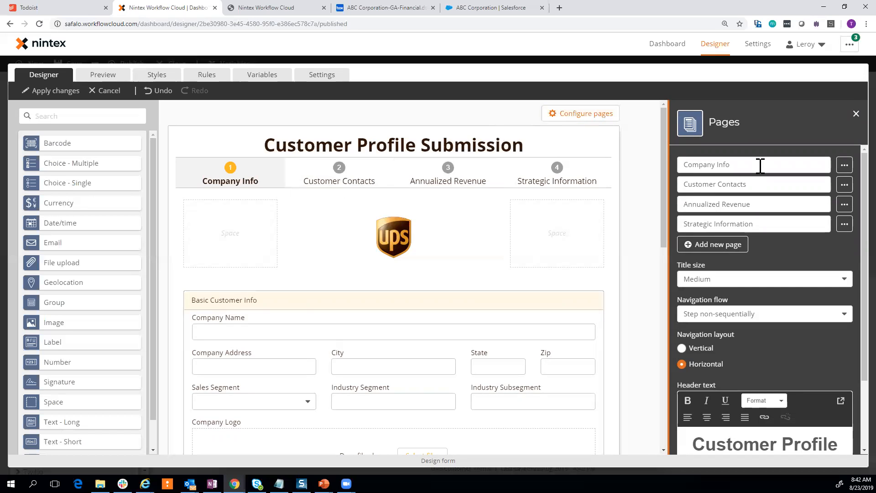
click(757, 186)
click(757, 204)
click(760, 224)
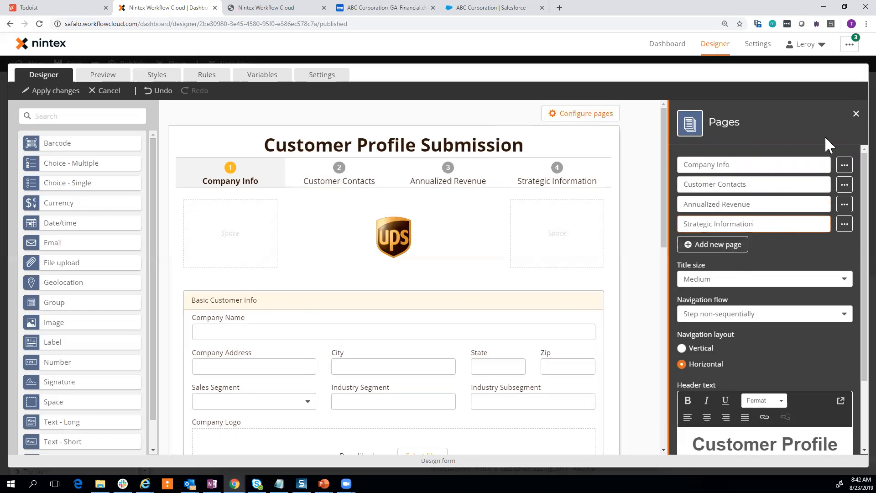
click(856, 114)
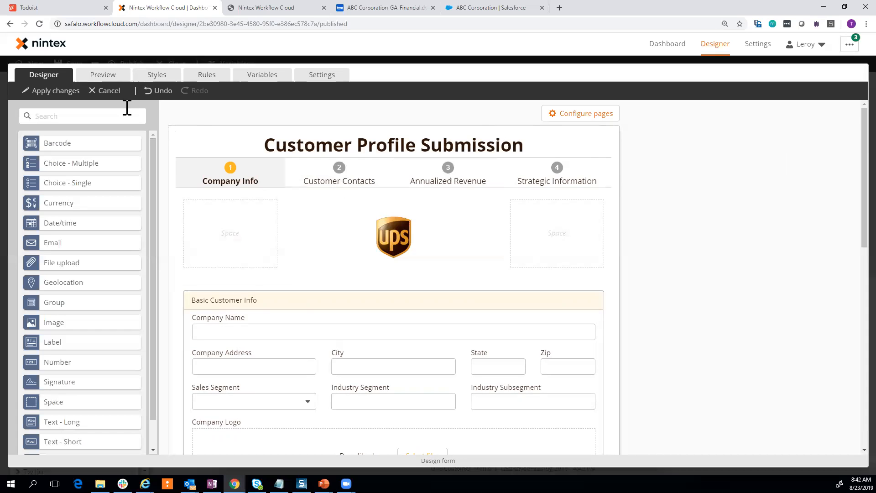
click(207, 77)
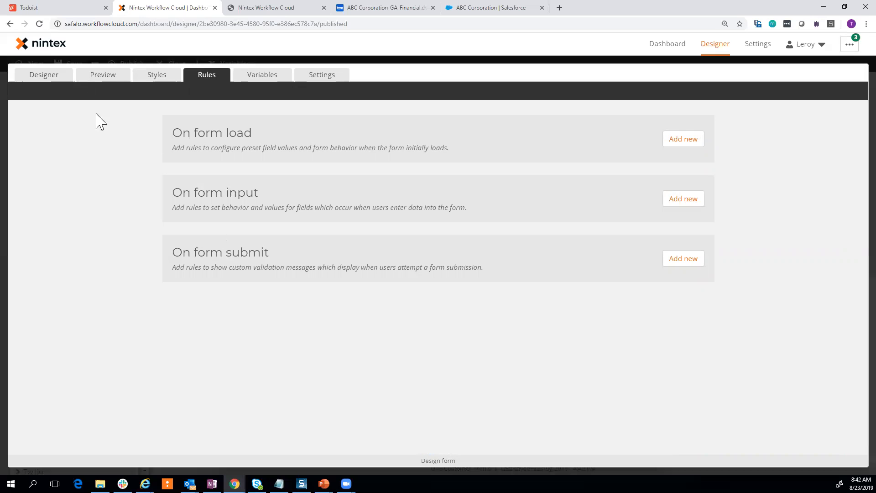
click(46, 77)
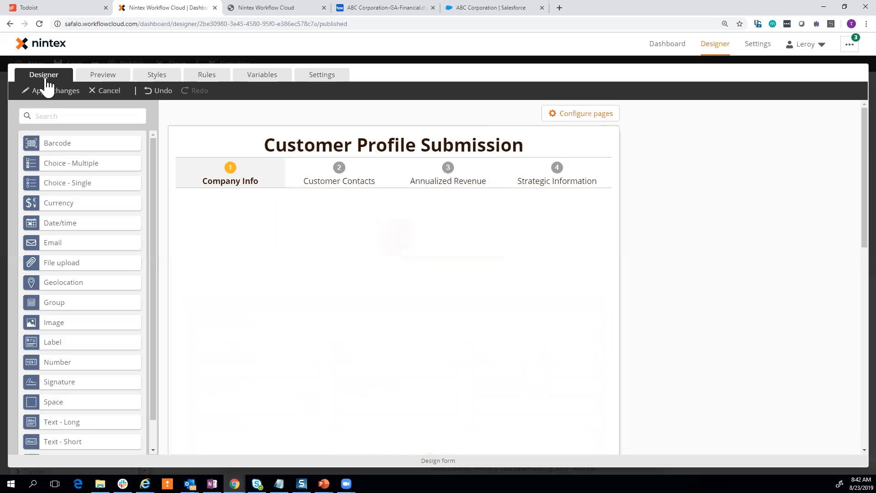
- Discard the pending form changes and close the start event configuration
click(118, 92)
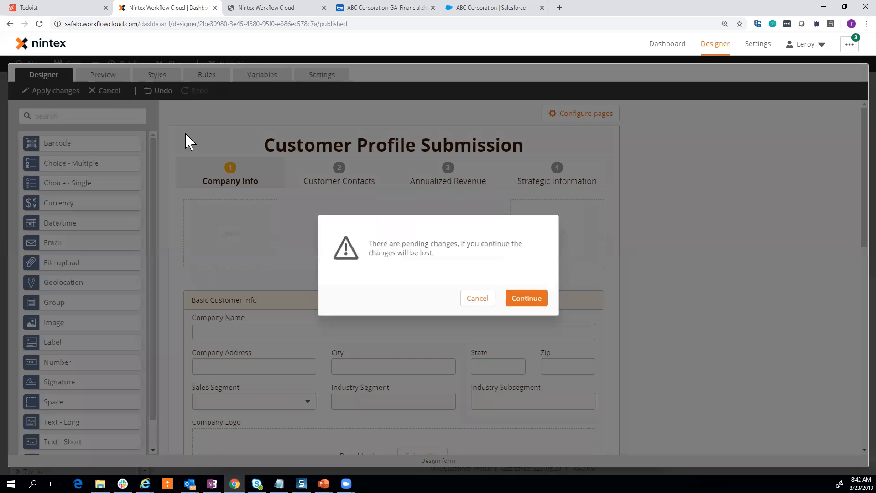
click(522, 304)
click(630, 439)
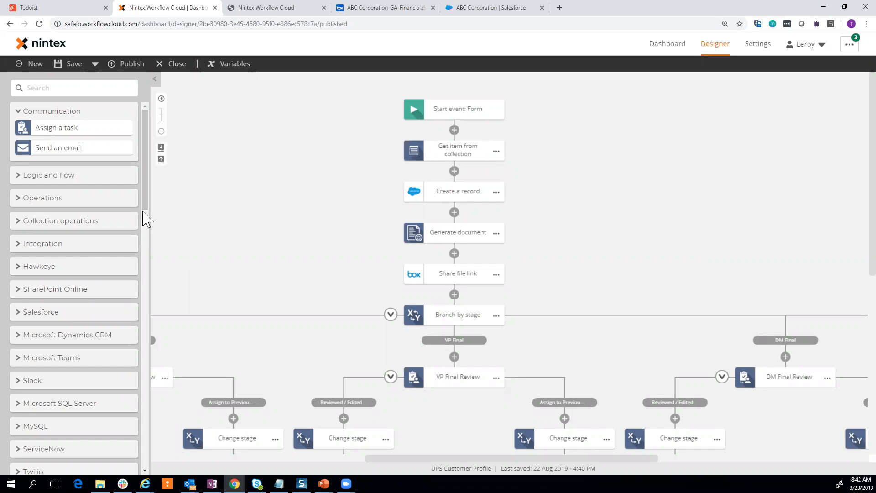
- Expand the Salesforce actions and try to place a Create a record action into the workflow
drag(147, 204, 147, 211)
scroll(102, 217, down, 2)
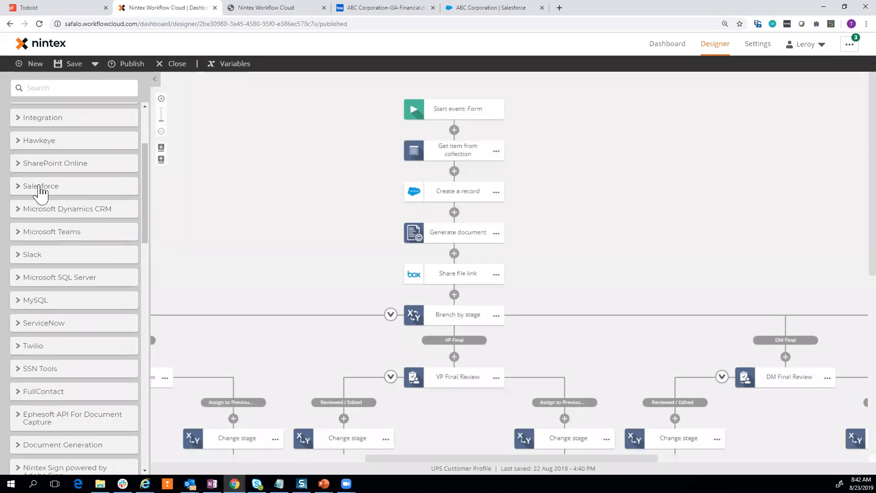
click(44, 186)
drag(53, 220, 409, 191)
drag(75, 226, 74, 225)
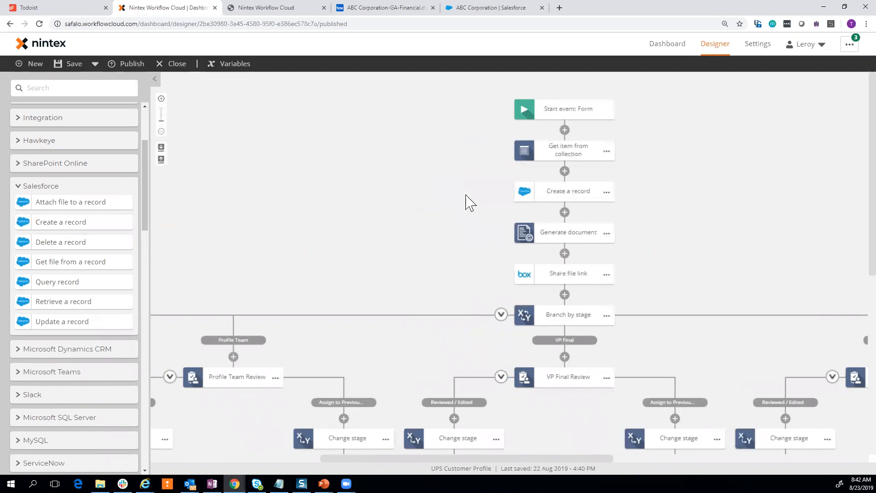
- Examine the connection, object name and field mappings of the workflow's Salesforce Create a record action, keeping its current choices
drag(557, 459, 633, 458)
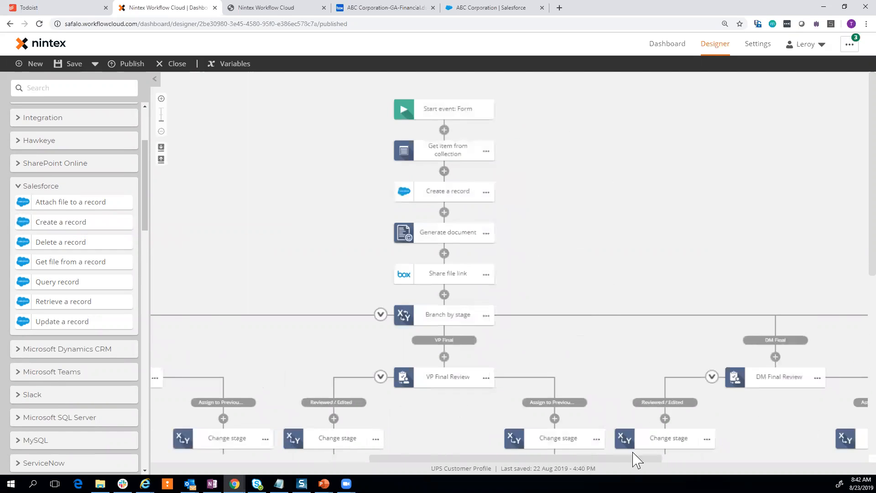
click(379, 196)
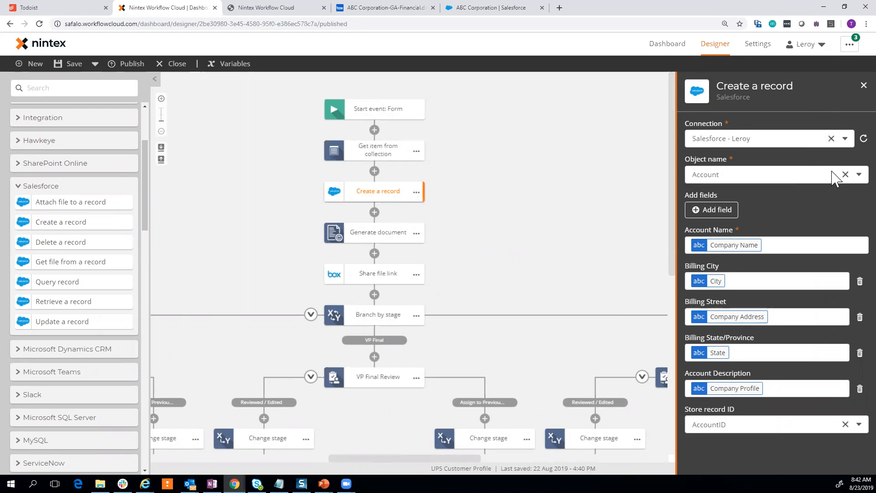
click(847, 140)
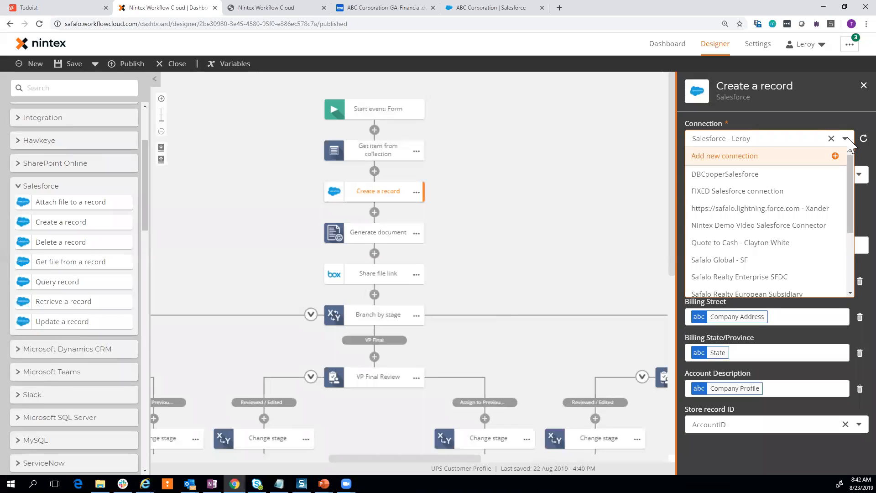
click(846, 141)
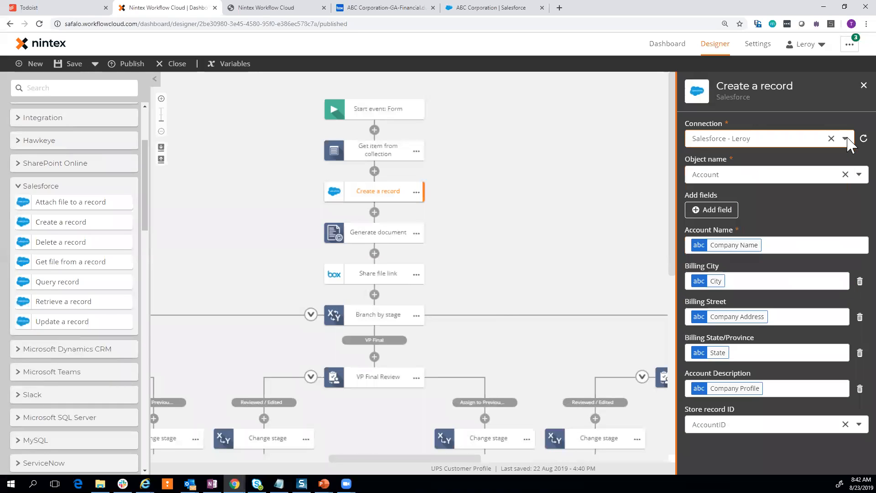
click(849, 179)
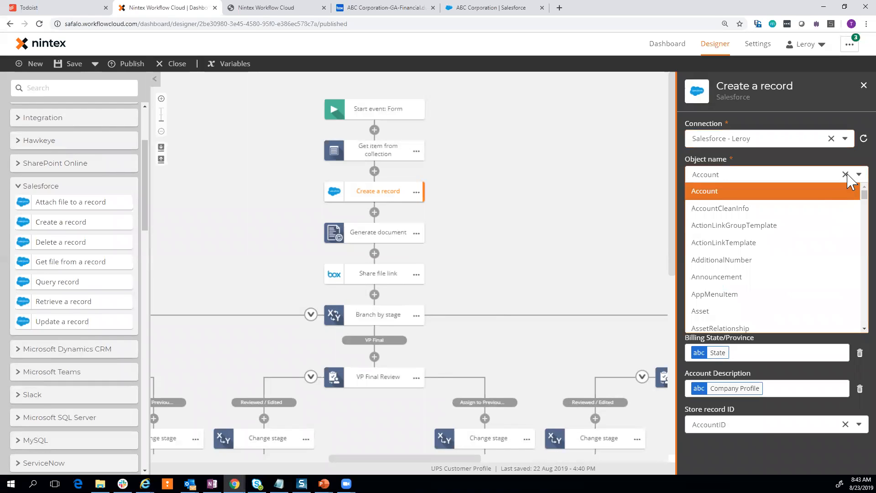
click(523, 190)
- Rename the workflow's Salesforce Create a record action as Create Account
click(415, 193)
click(451, 195)
text(C)
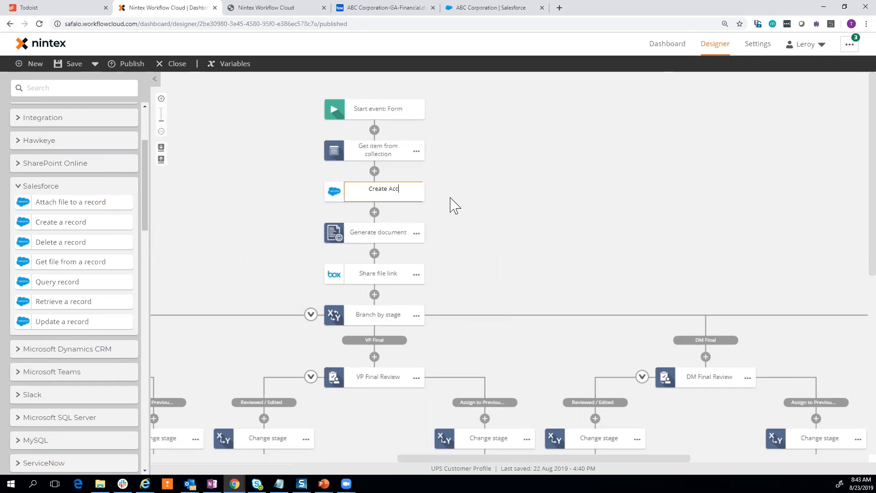
key(Return)
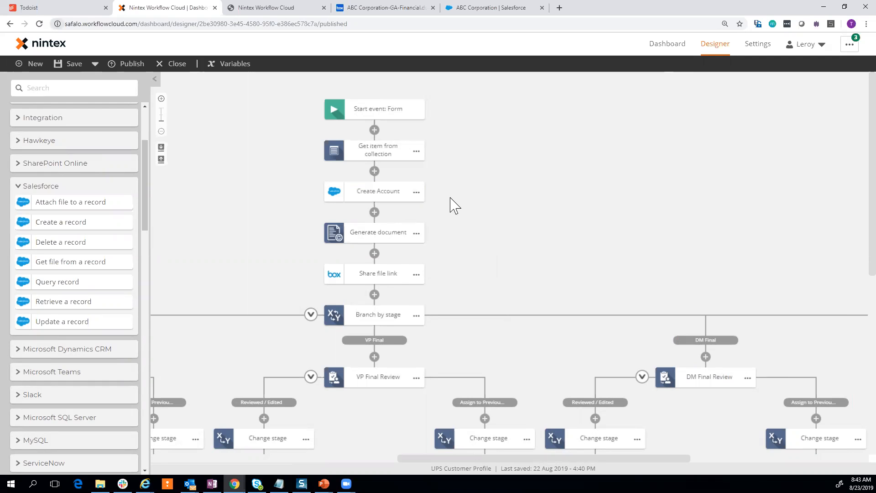
- Add a second Salesforce Create a record action directly after Create Account and name it Create Contact
drag(71, 221, 388, 209)
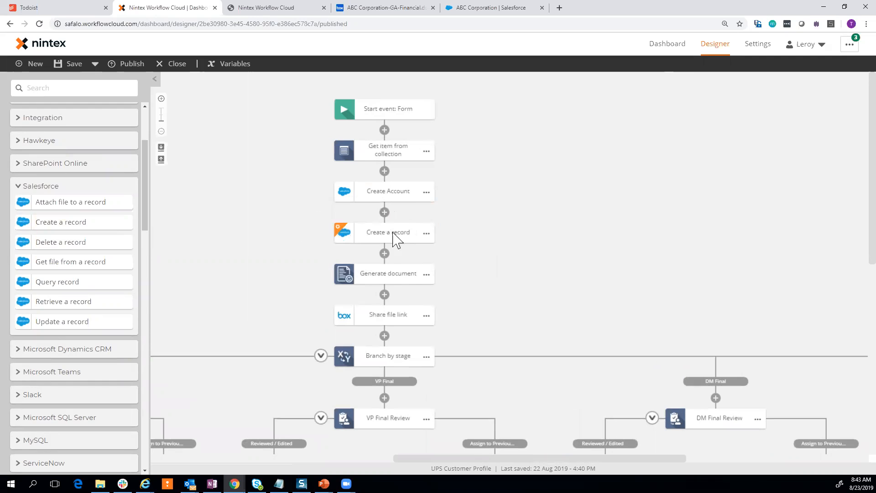
click(426, 233)
click(452, 238)
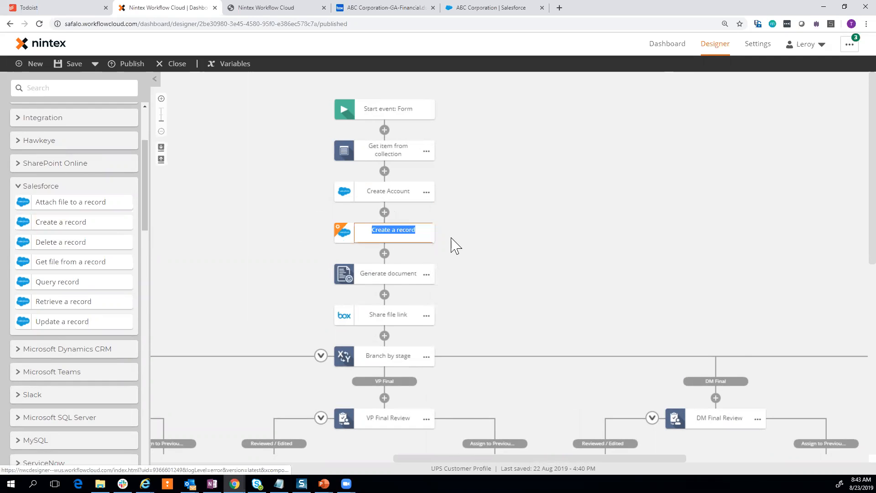
text(Cr)
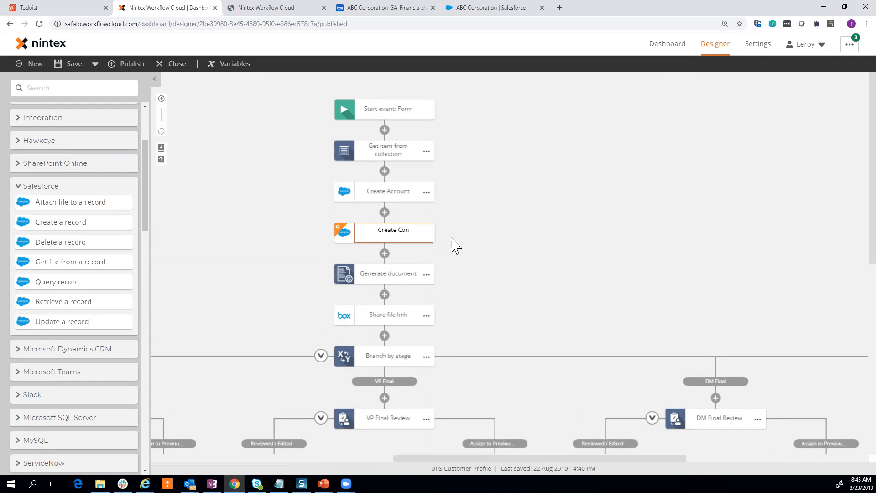
key(Return)
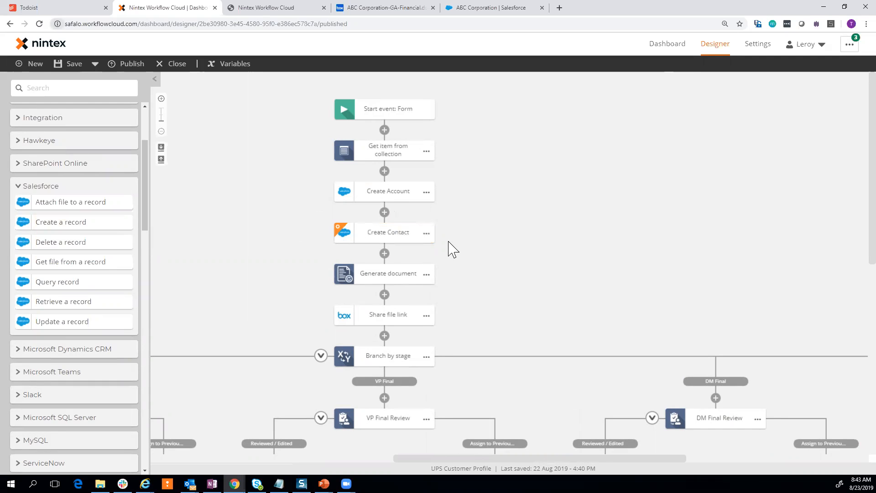
- Configure Create Contact with the same Salesforce connection as Create Account and choose Contact as its object
click(391, 194)
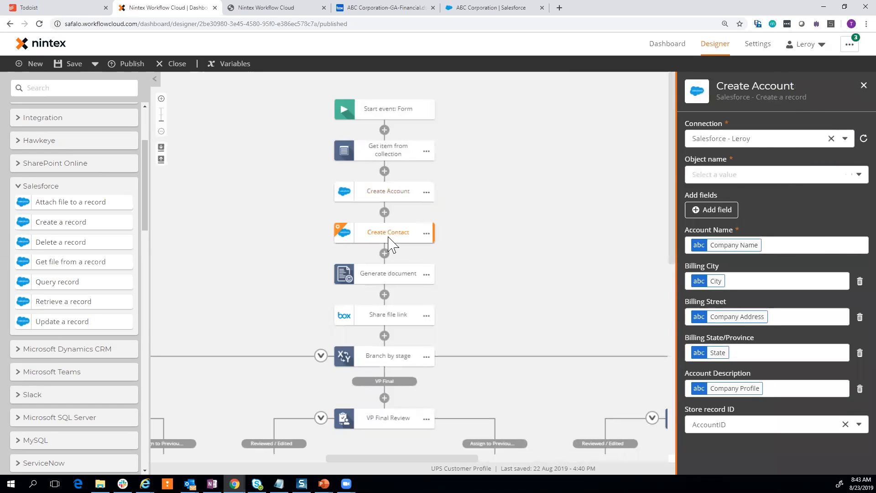
click(389, 236)
click(844, 138)
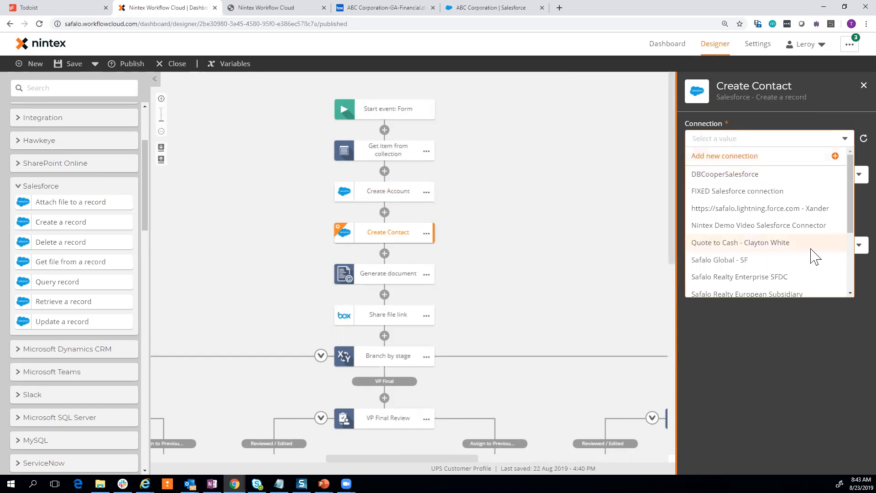
scroll(814, 258, down, 3)
click(791, 245)
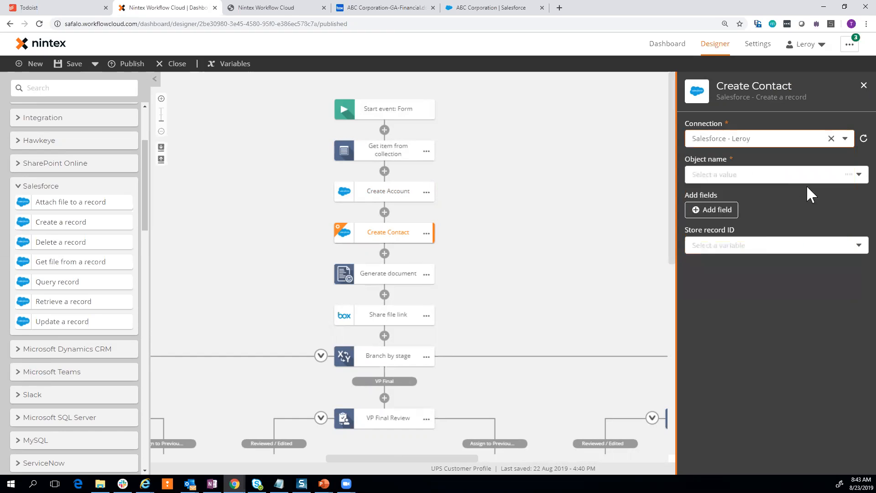
click(850, 178)
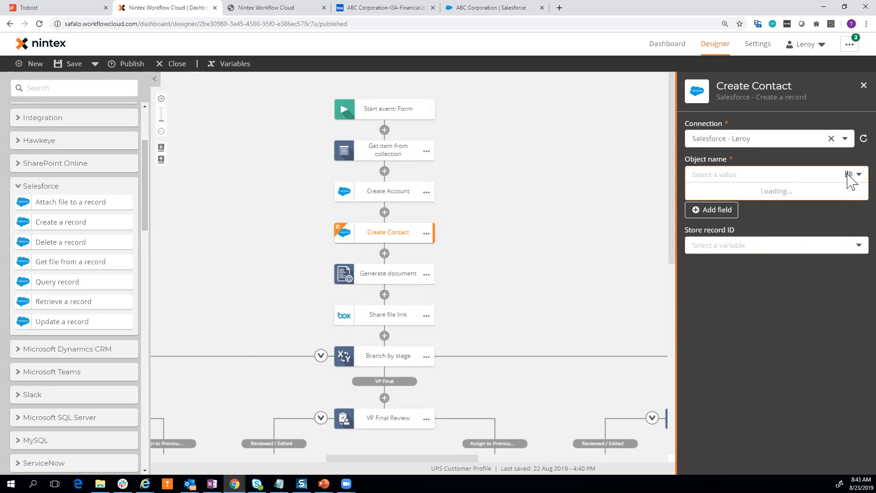
scroll(850, 201, down, 5)
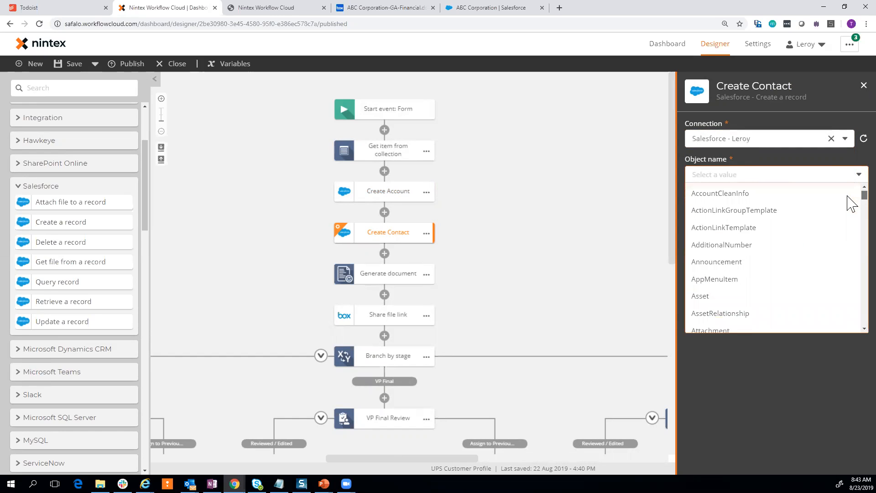
scroll(851, 218, down, 1)
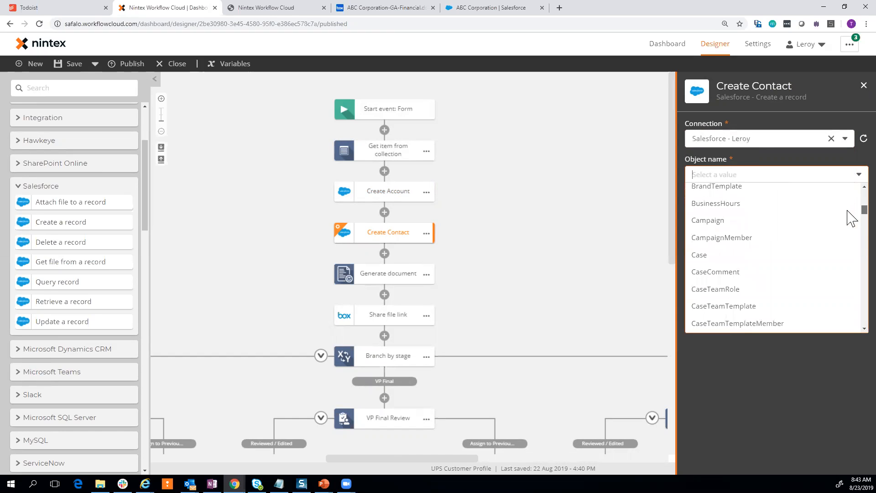
scroll(851, 218, down, 3)
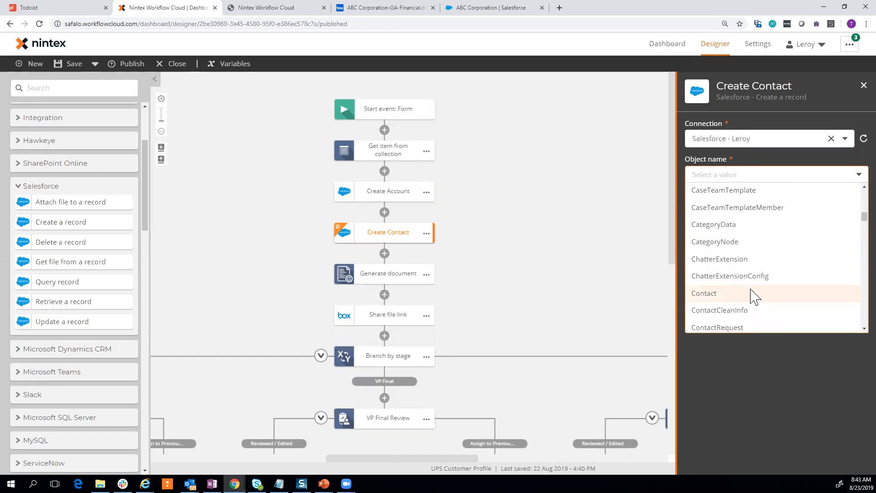
click(750, 291)
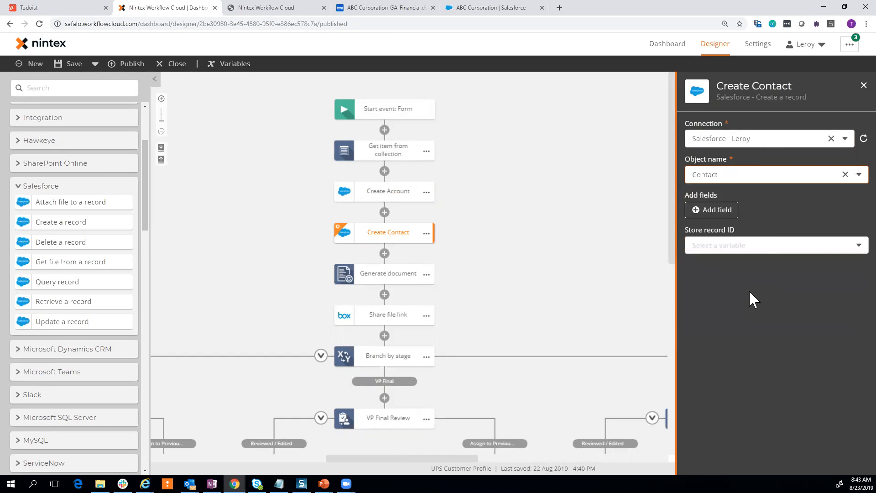
- Add the First Name and Email fields to the Create Contact action
click(713, 211)
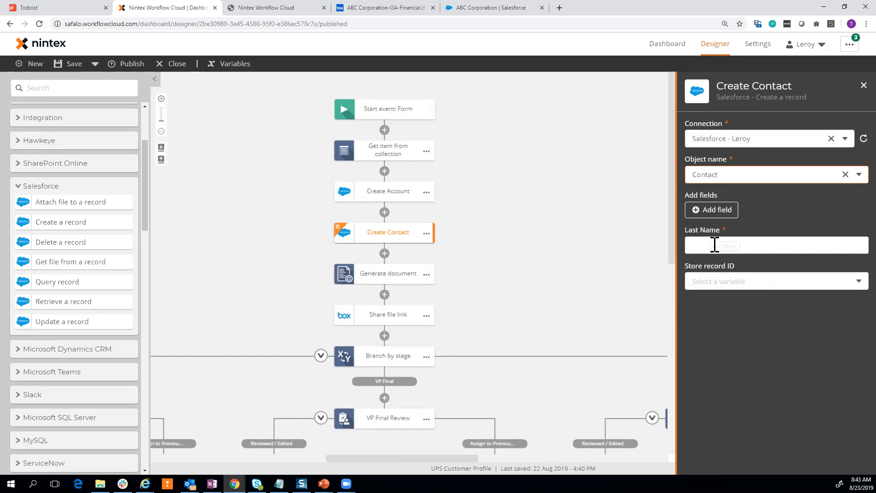
click(727, 211)
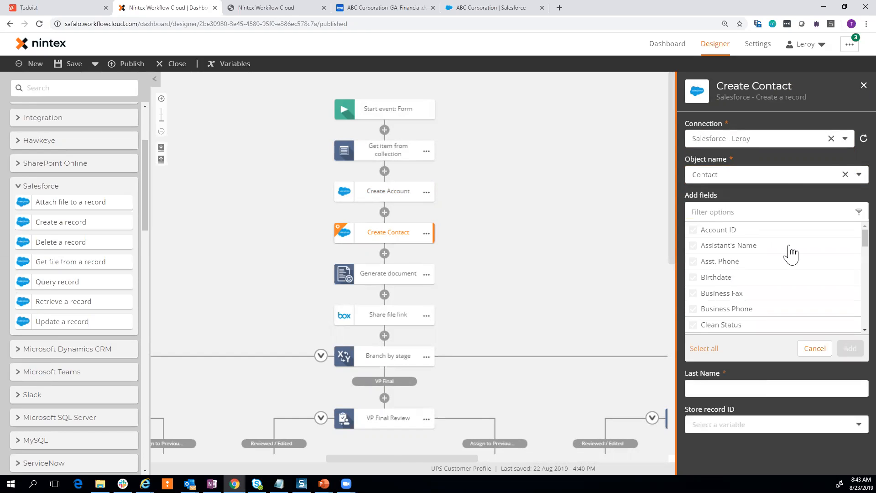
scroll(849, 246, down, 5)
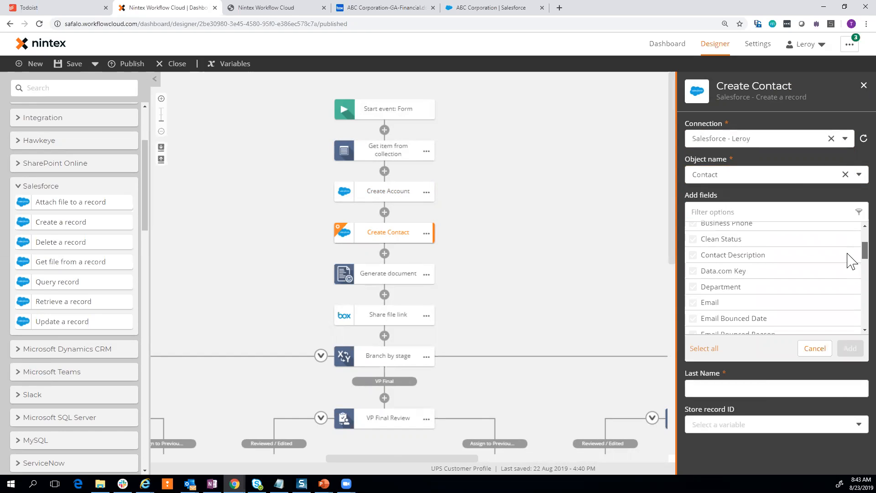
scroll(847, 267, down, 3)
scroll(841, 268, up, 2)
click(734, 249)
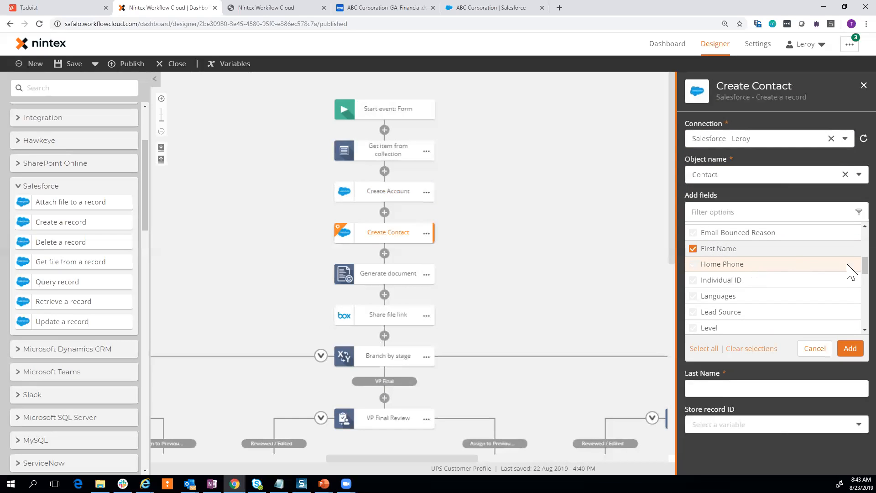
scroll(847, 269, up, 3)
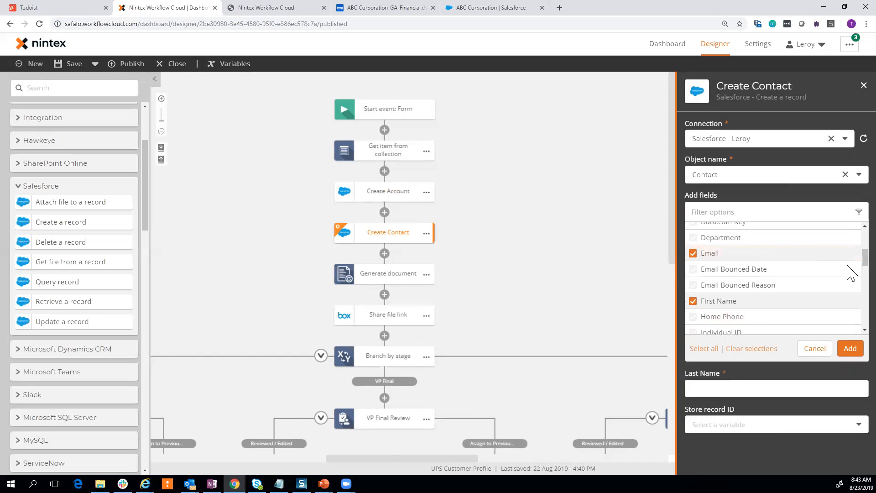
scroll(848, 274, down, 5)
scroll(849, 281, down, 5)
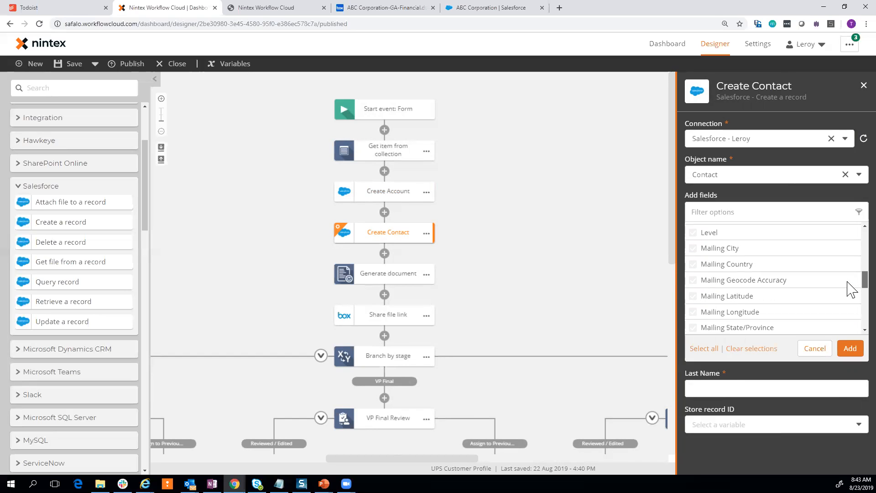
click(849, 351)
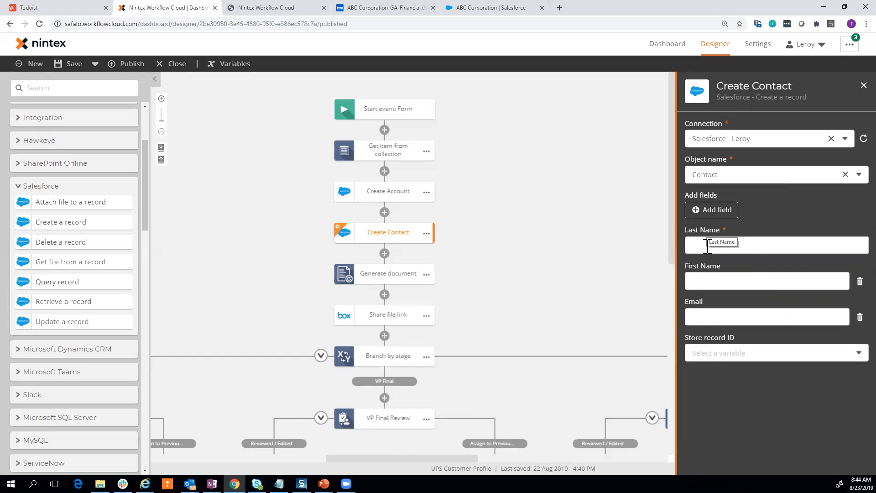
- Map the Create Contact action's Last Name field to the start event variable Target1Name
click(706, 245)
click(832, 234)
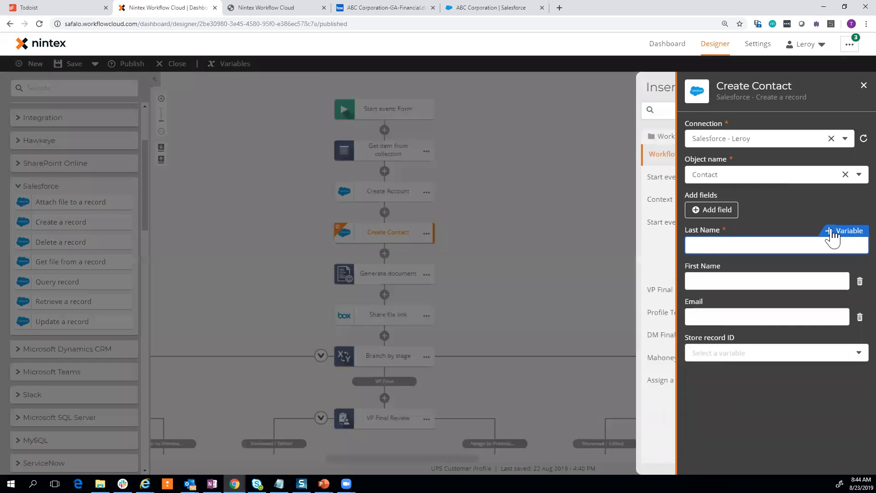
click(344, 180)
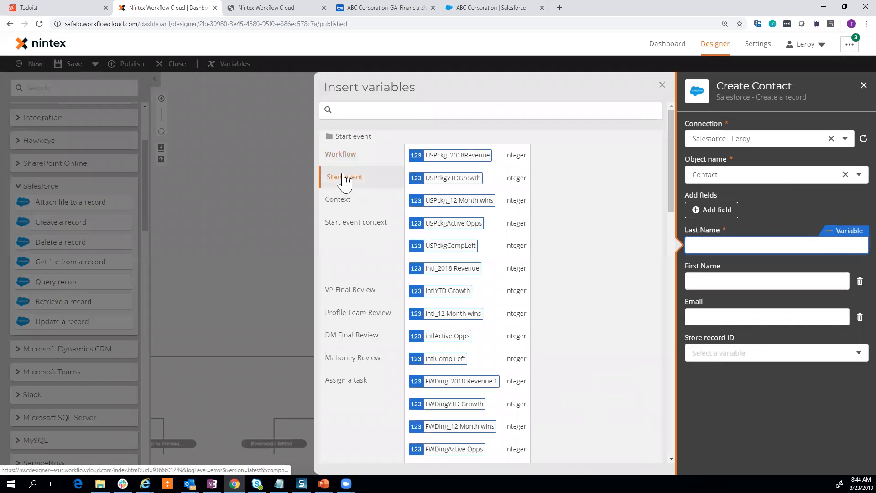
click(339, 200)
click(344, 178)
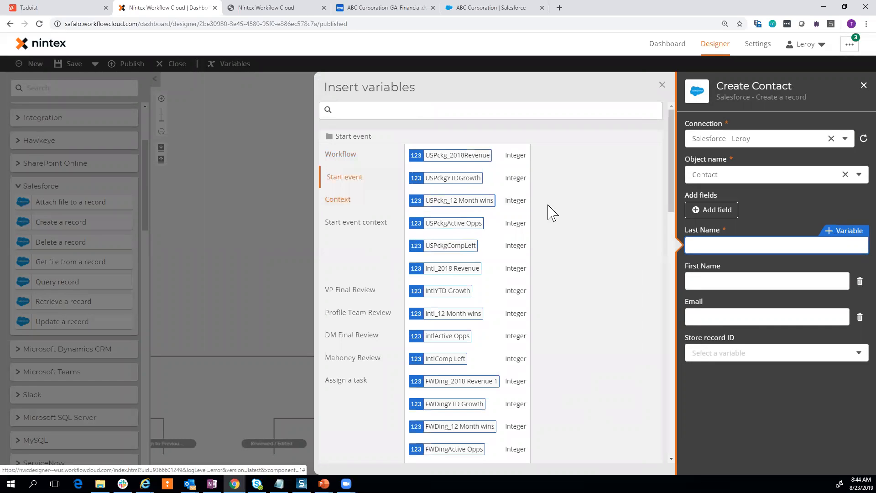
scroll(675, 244, down, 2)
drag(674, 244, 671, 310)
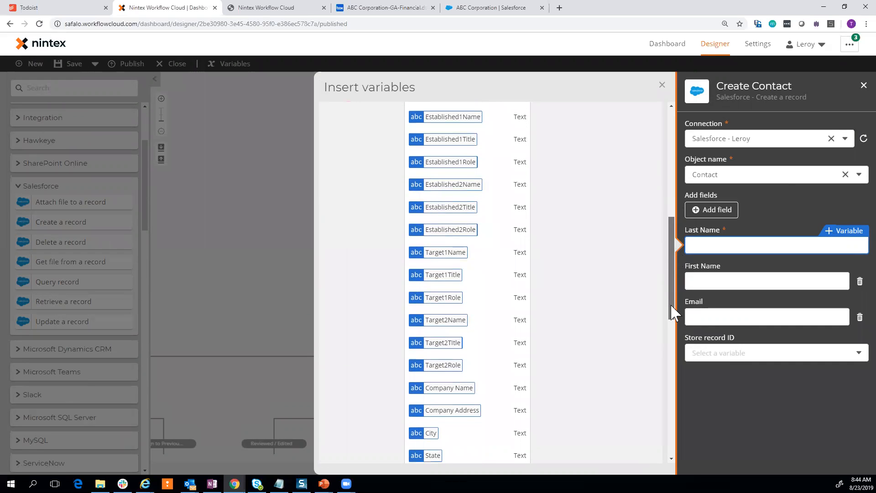
click(510, 253)
click(662, 85)
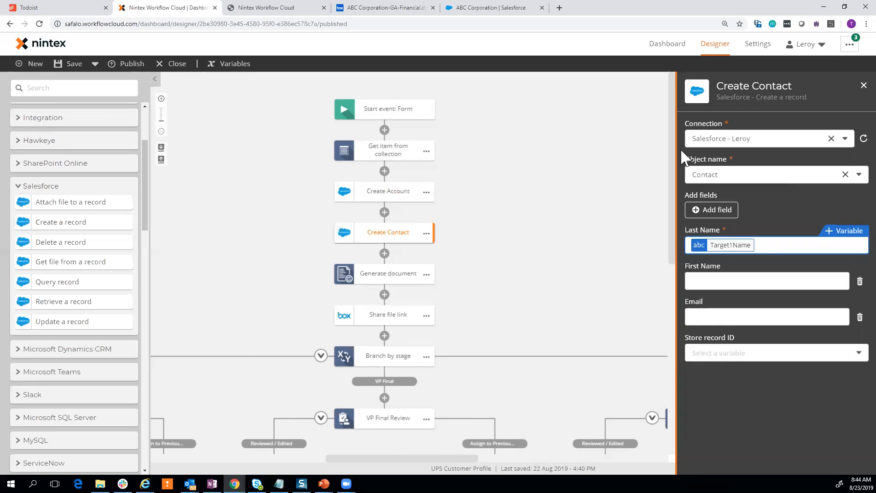
- Look through the context and start event variables for the Email field, then close the Create Contact configuration
click(704, 315)
click(811, 304)
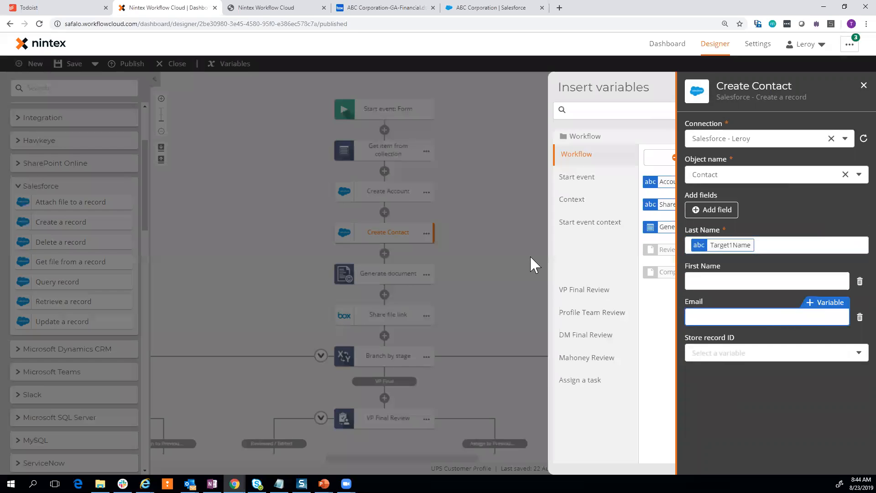
click(343, 199)
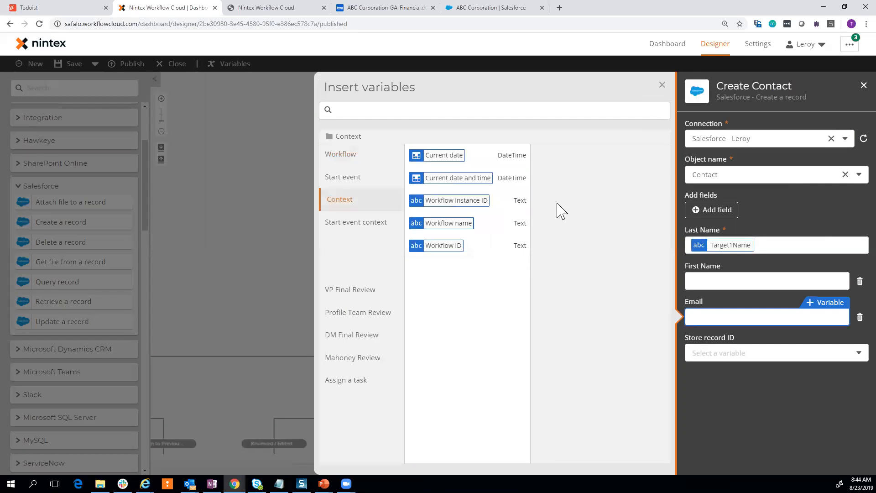
click(350, 177)
drag(669, 201, 651, 451)
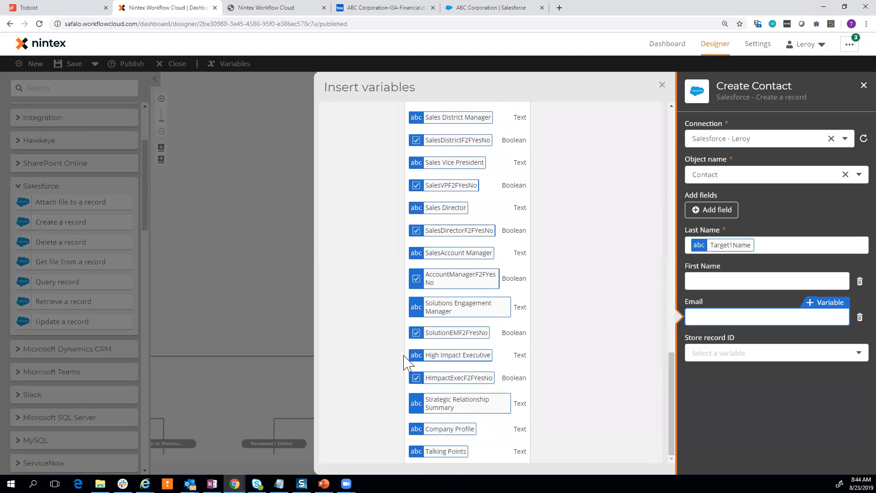
click(662, 87)
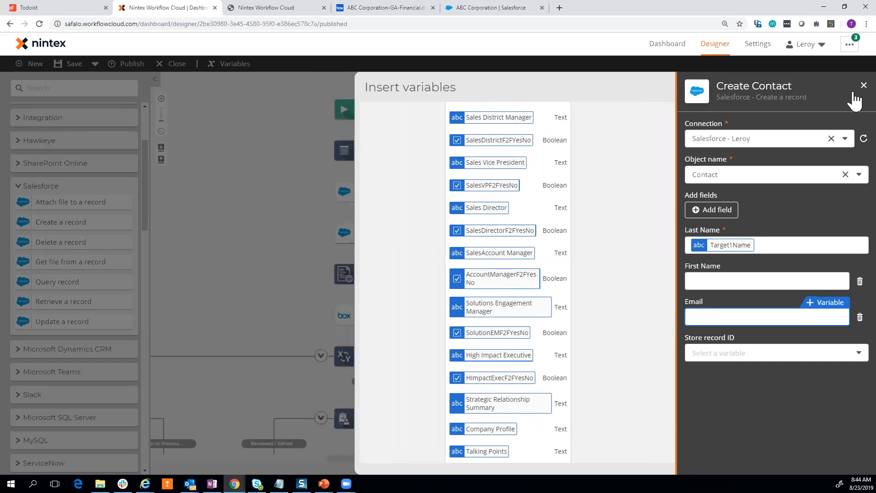
click(863, 85)
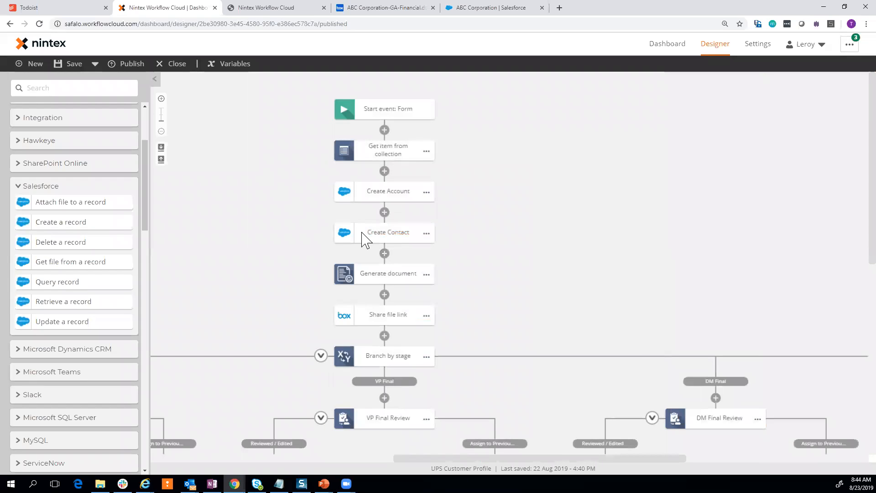
- Review the connection, file path, access level and outputs of the Box Share file link action, keeping its settings
click(375, 316)
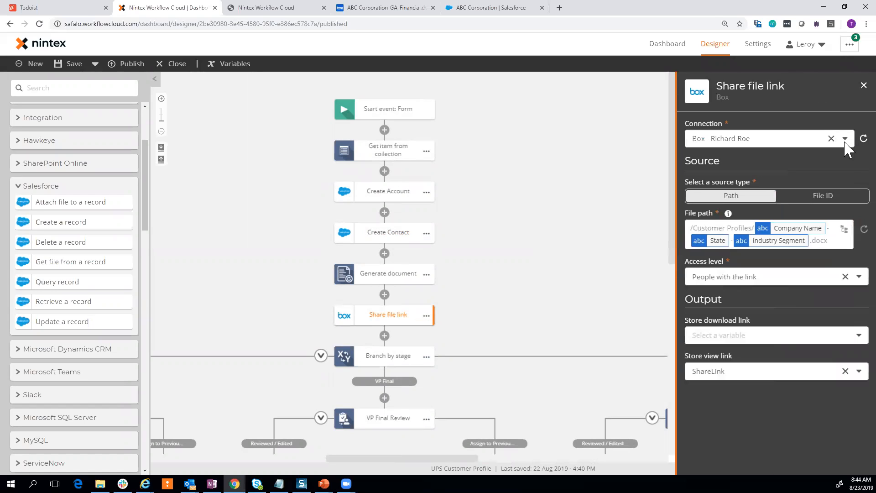
click(845, 140)
click(845, 142)
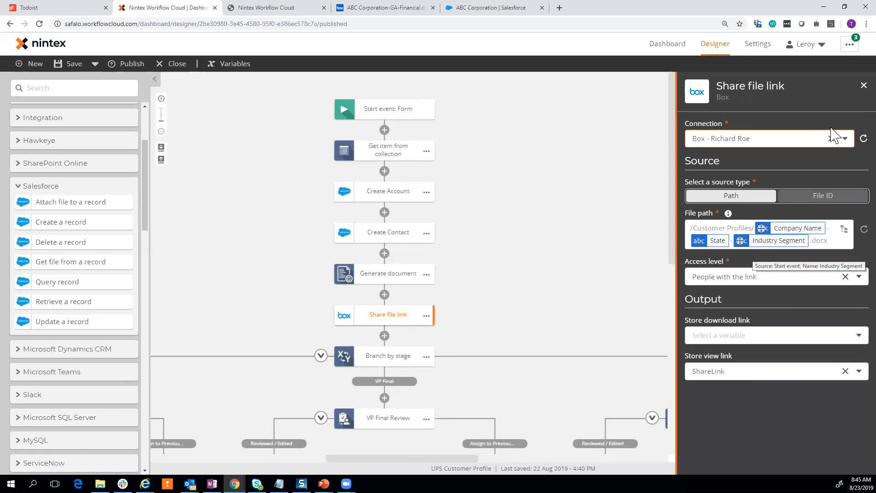
click(862, 86)
- Review the outcomes, assignee, subject and message body of the Profile Team Review task, then close its configuration unchanged
drag(515, 459, 341, 460)
scroll(599, 335, down, 1)
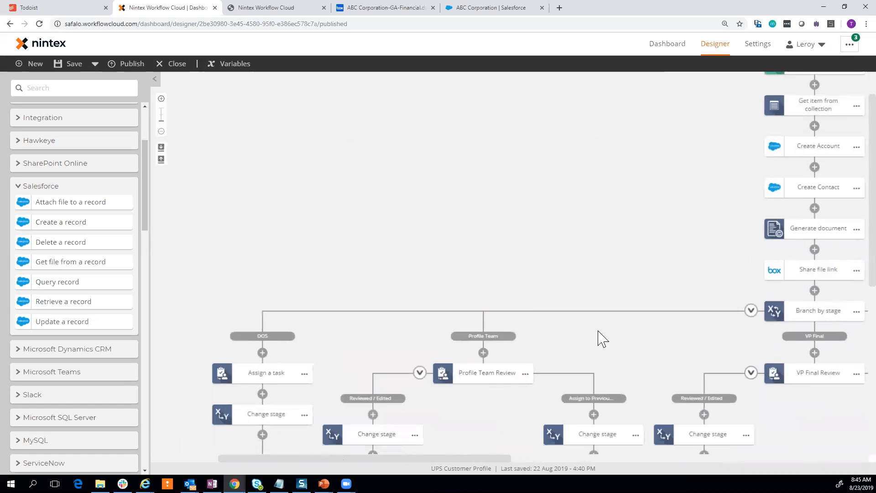
scroll(598, 337, down, 3)
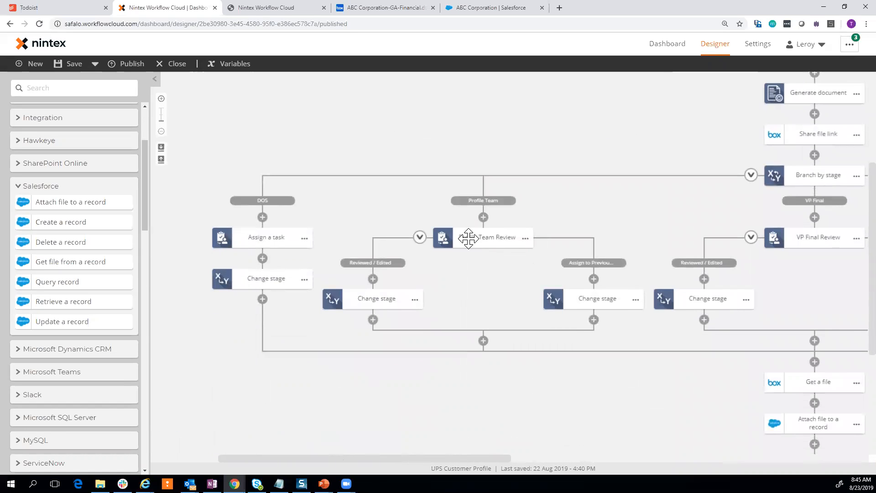
click(468, 237)
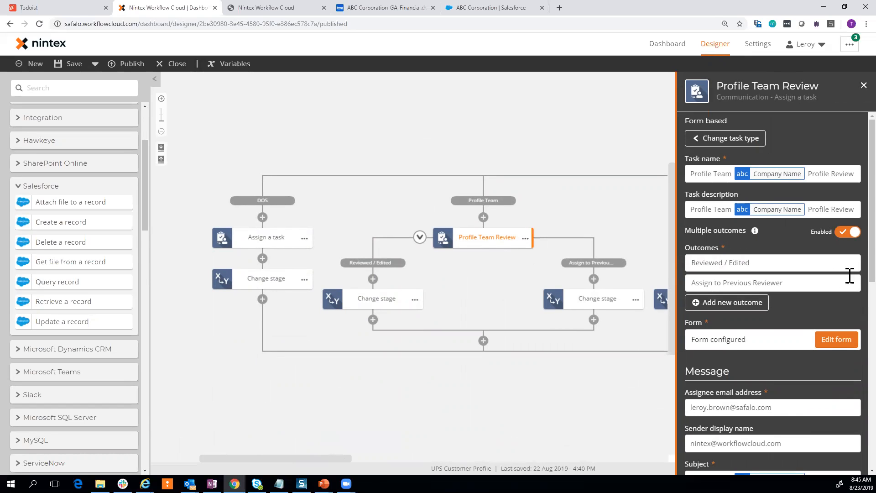
scroll(848, 301, down, 3)
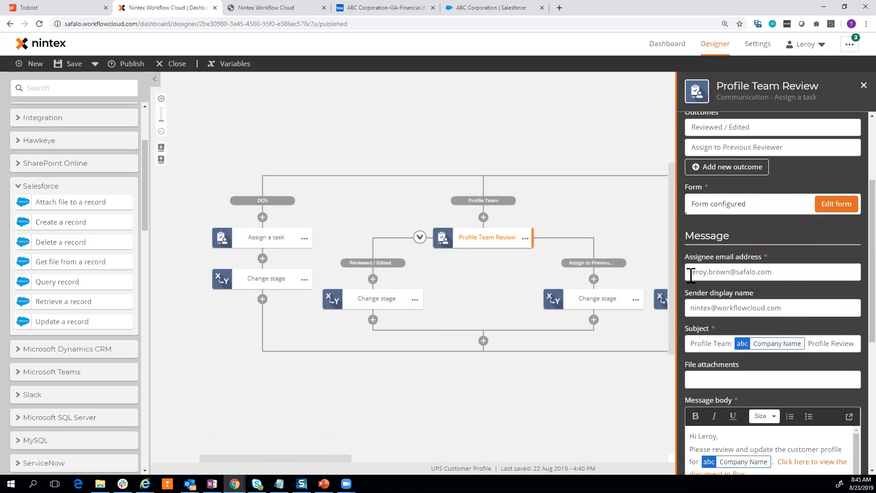
drag(776, 272, 691, 271)
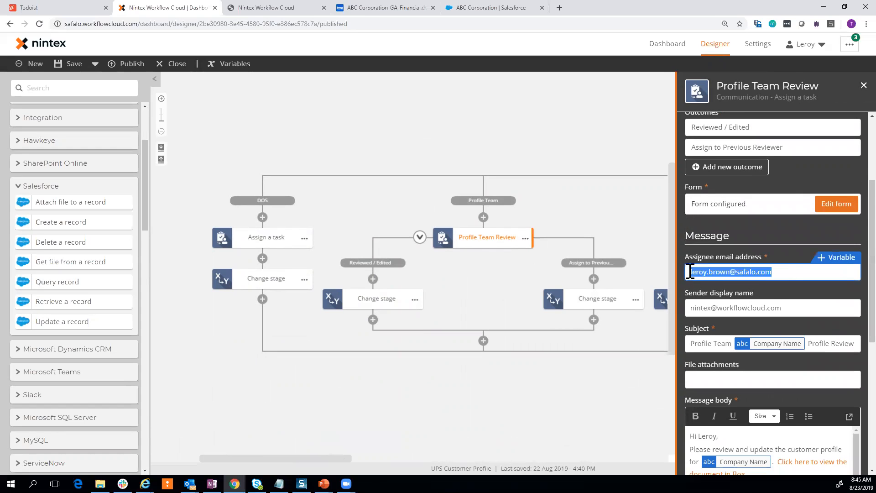
click(800, 272)
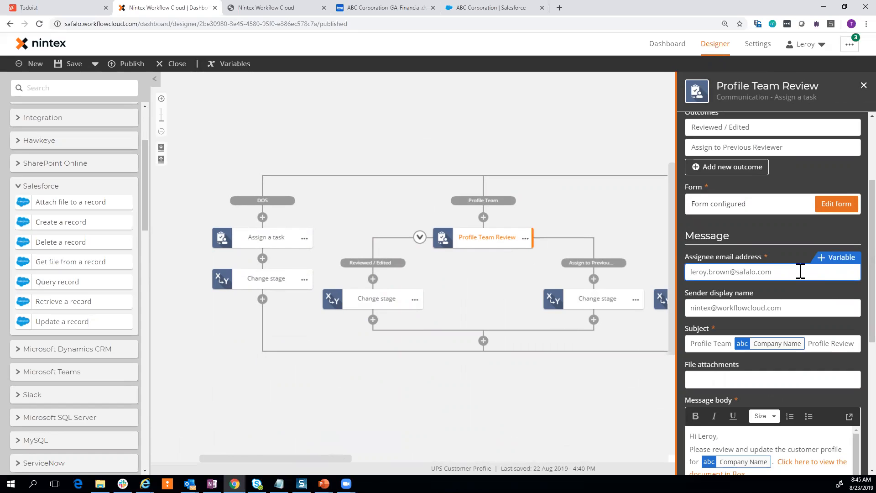
scroll(754, 354, down, 2)
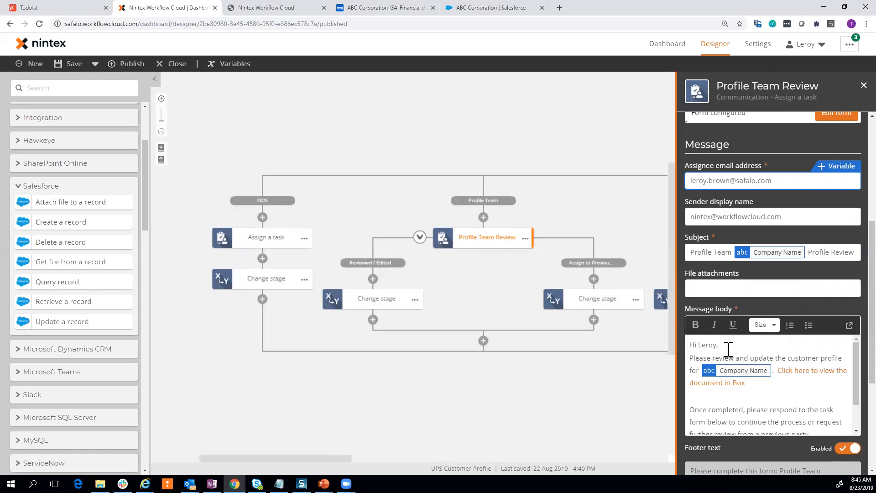
click(862, 87)
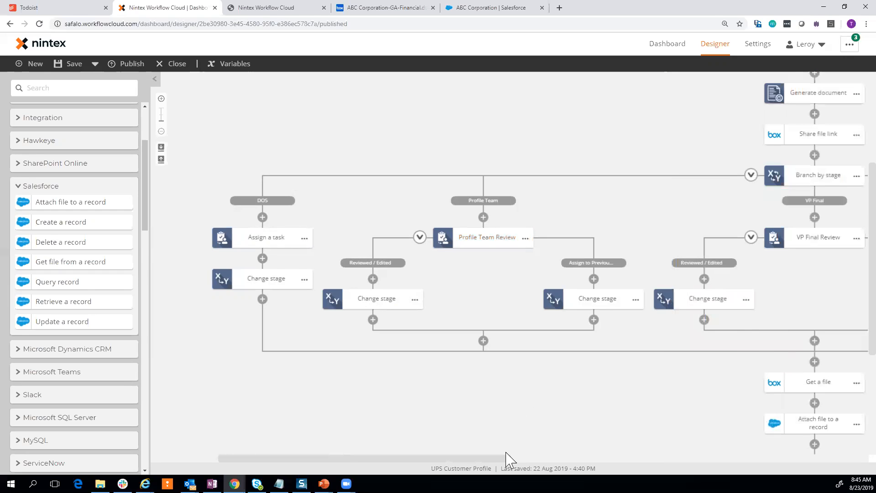
- Reopen the Profile Team Review task to examine its multiple outcomes, then close it
drag(506, 458, 541, 460)
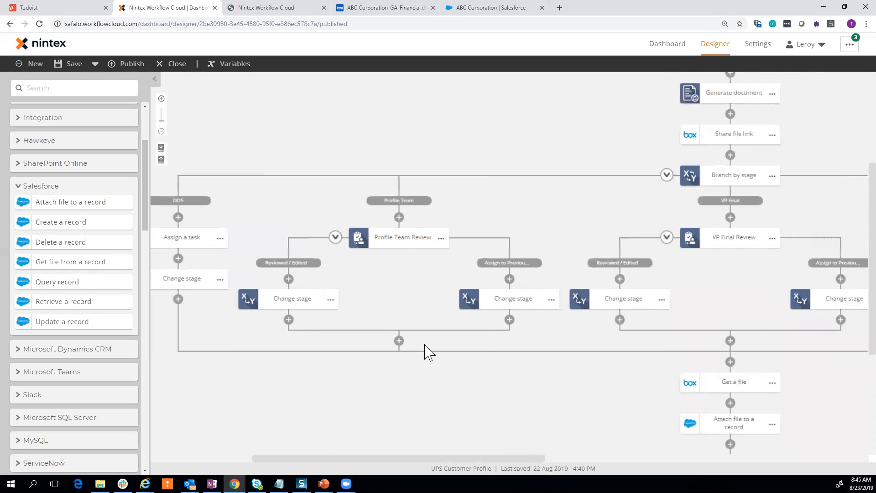
click(380, 238)
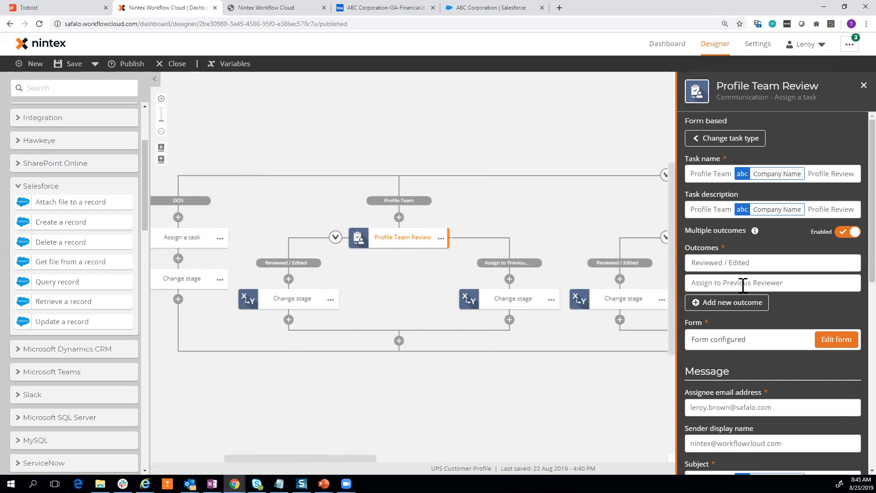
click(863, 86)
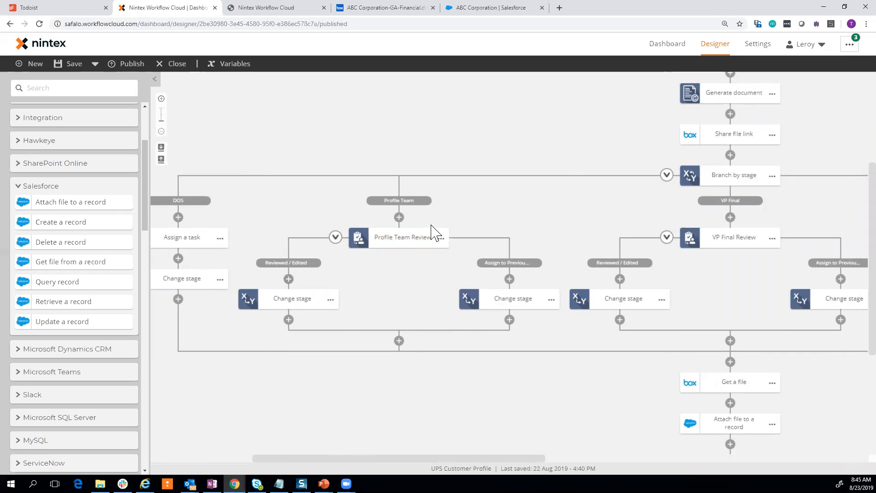
- Check the next stage set in the Change stage actions under both Profile Team Review outcomes, keeping their settings
click(285, 305)
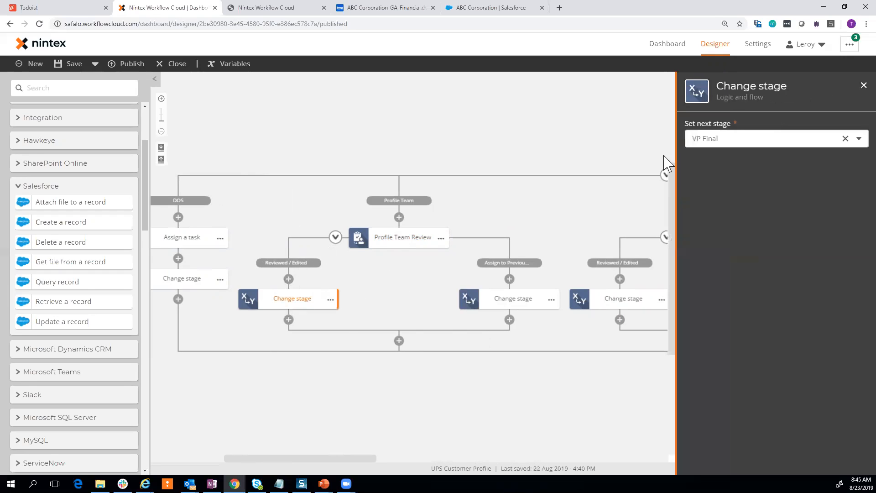
click(709, 145)
click(710, 145)
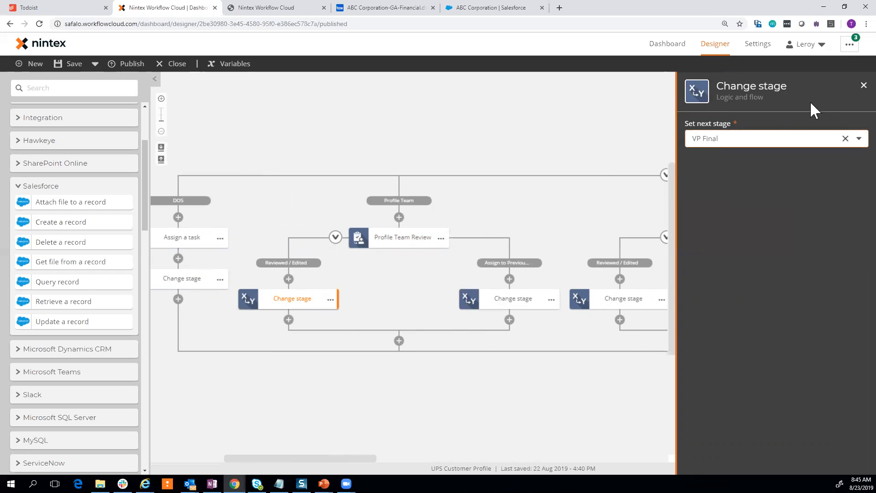
click(854, 88)
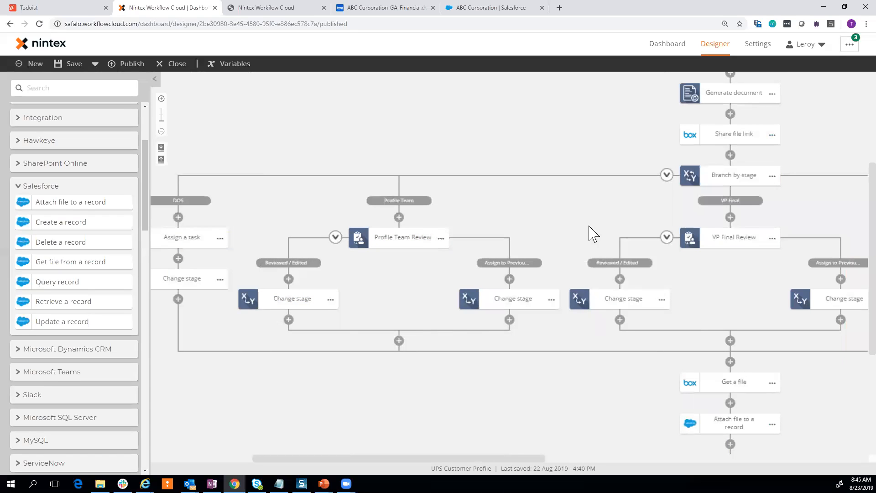
click(506, 299)
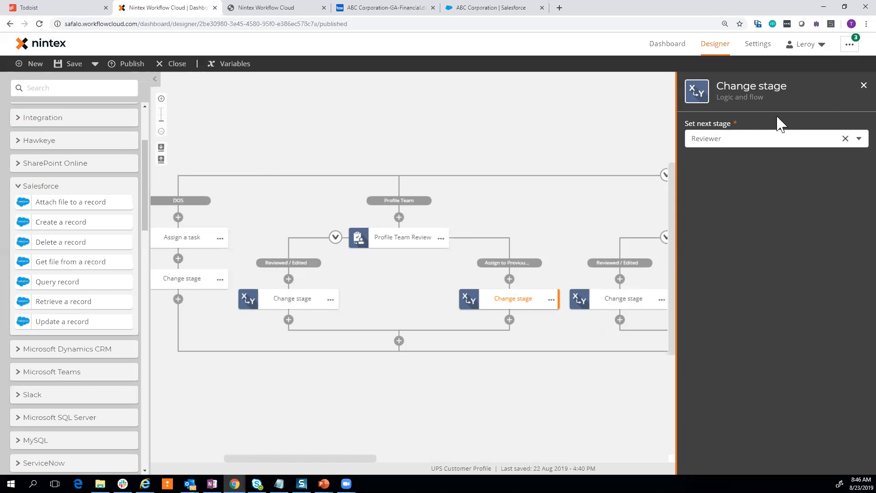
click(863, 86)
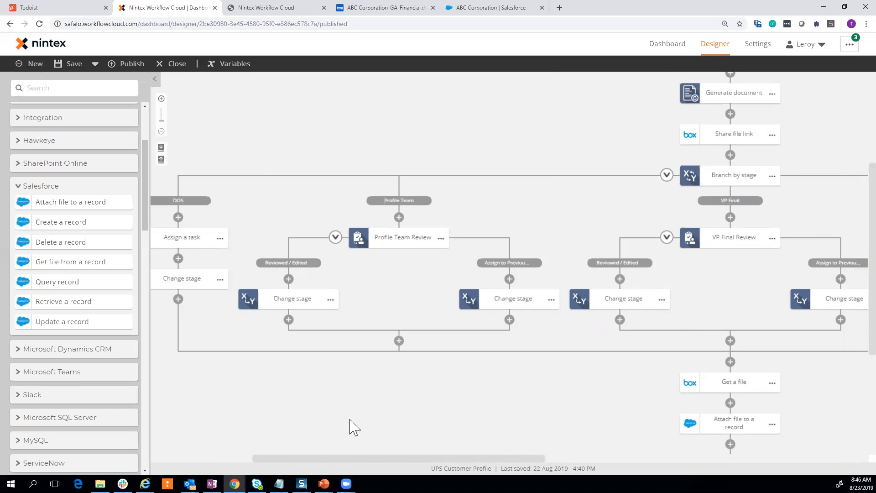
- Return to the workflow's start event, collapse the Salesforce action group and look through the available actions and connectors
drag(354, 458, 319, 458)
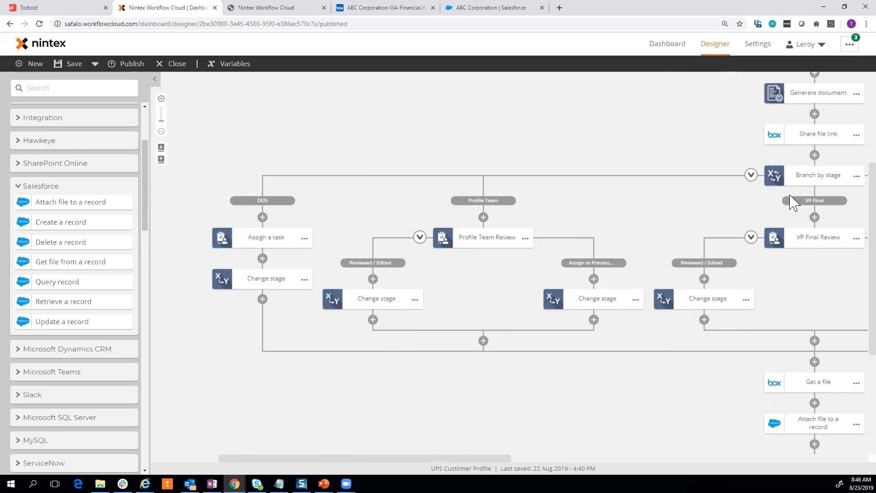
scroll(851, 274, up, 1)
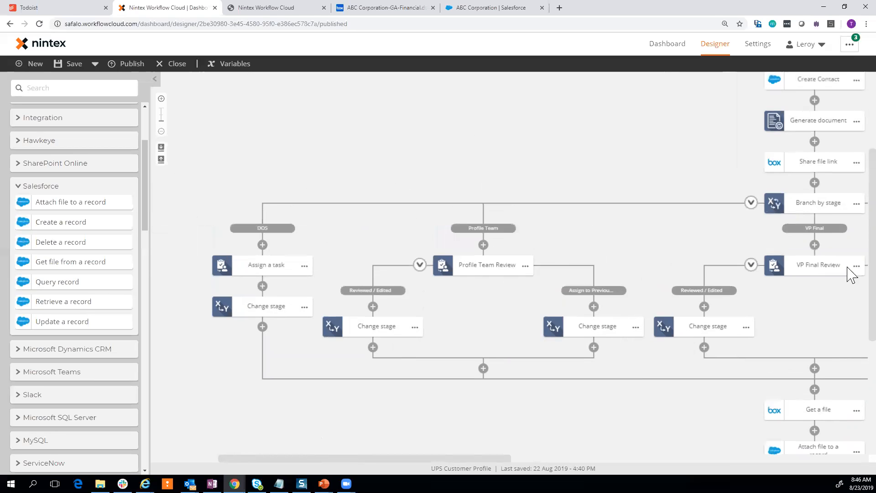
scroll(851, 273, up, 5)
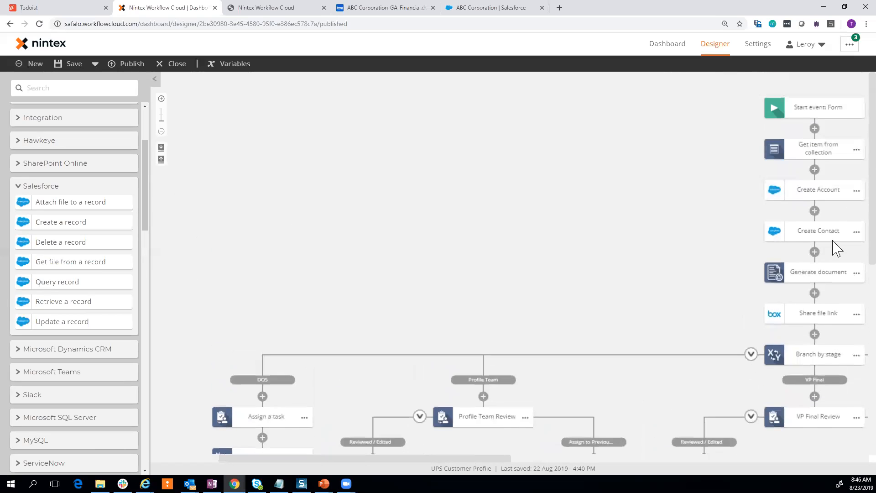
drag(505, 459, 647, 462)
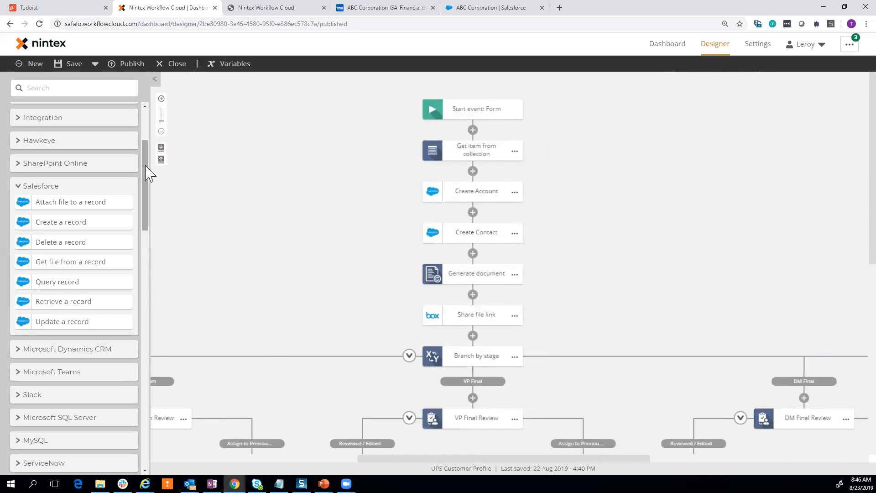
drag(146, 173, 147, 143)
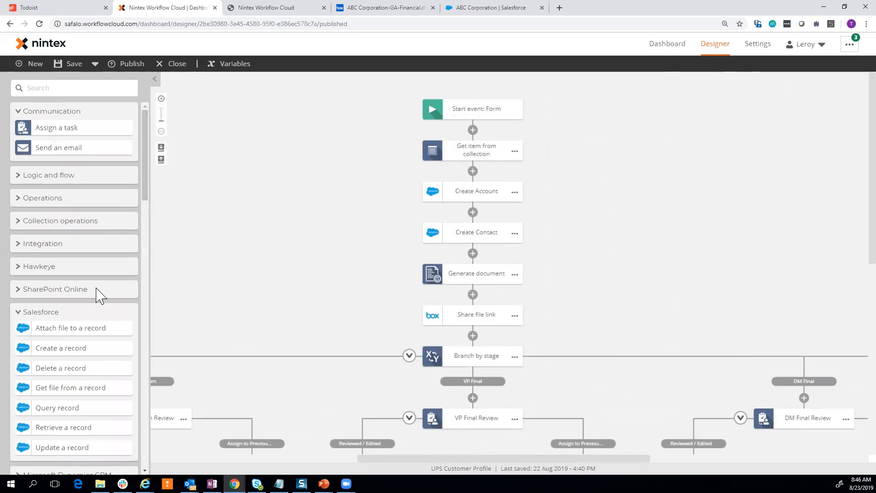
click(41, 313)
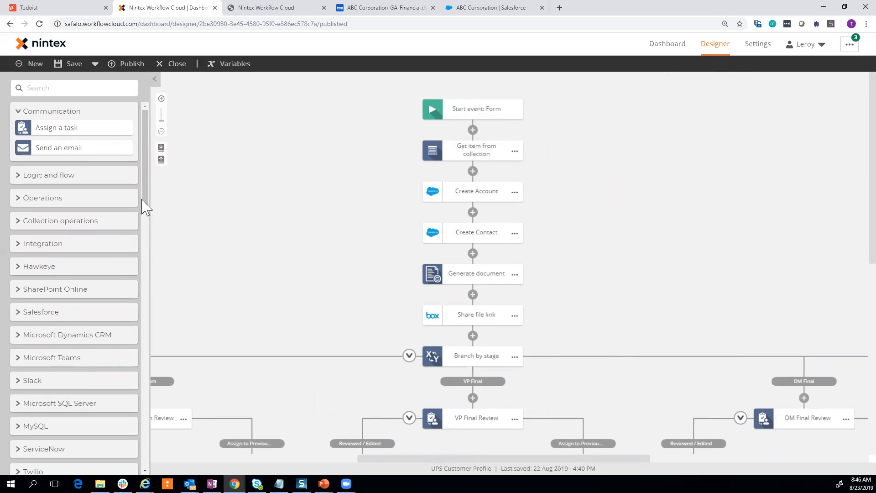
drag(151, 199, 144, 301)
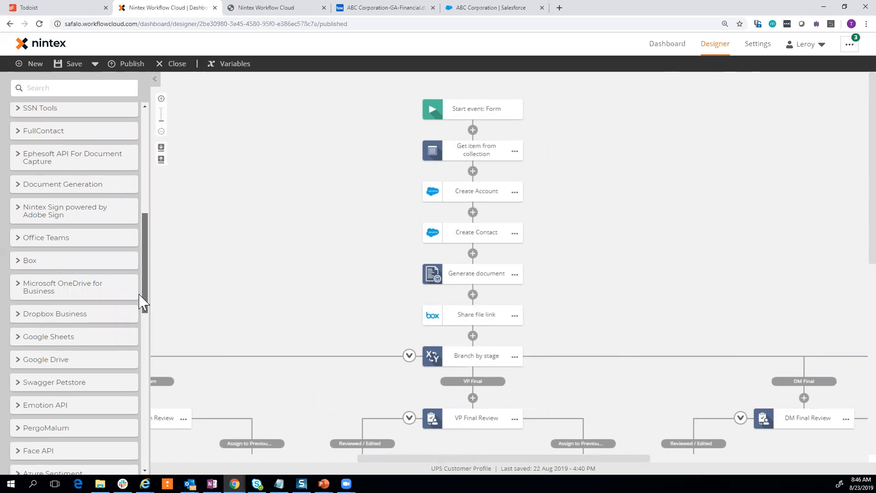
drag(144, 301, 137, 176)
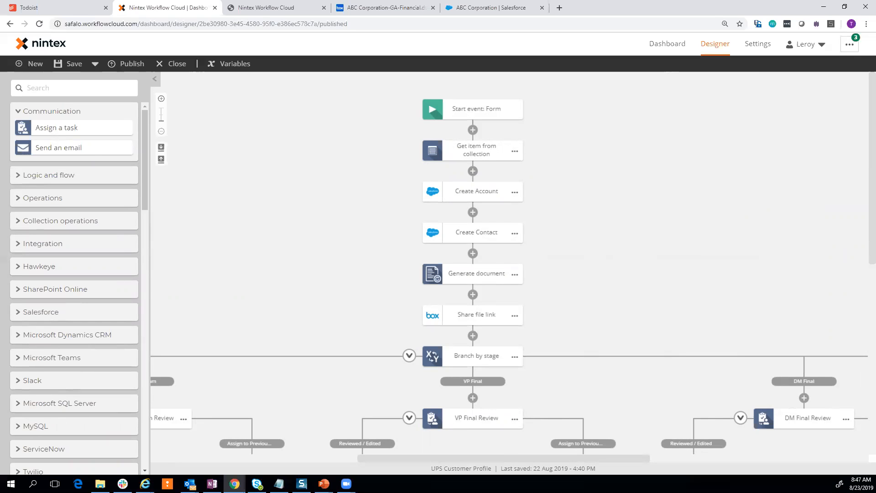
- Switch to PowerPoint, start the slide show from the Process Capabilities slide and advance to the closing Nintex logo slide
key(alt+Tab)
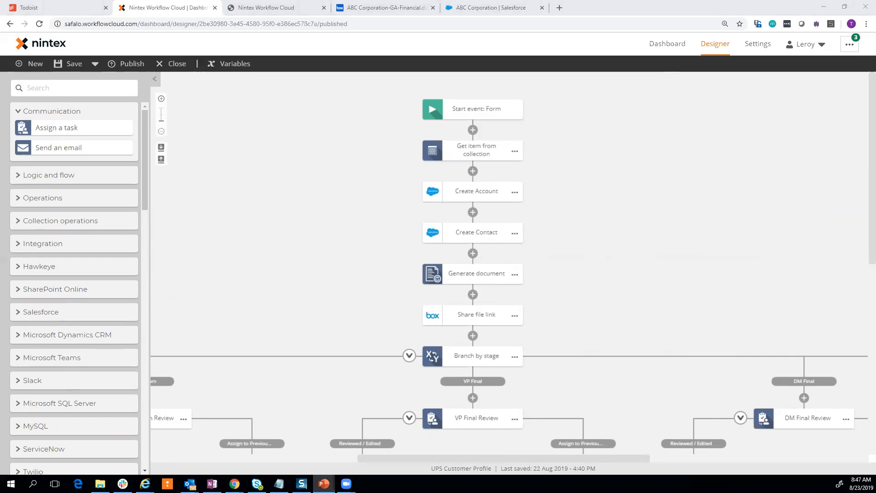
key(shift+F5)
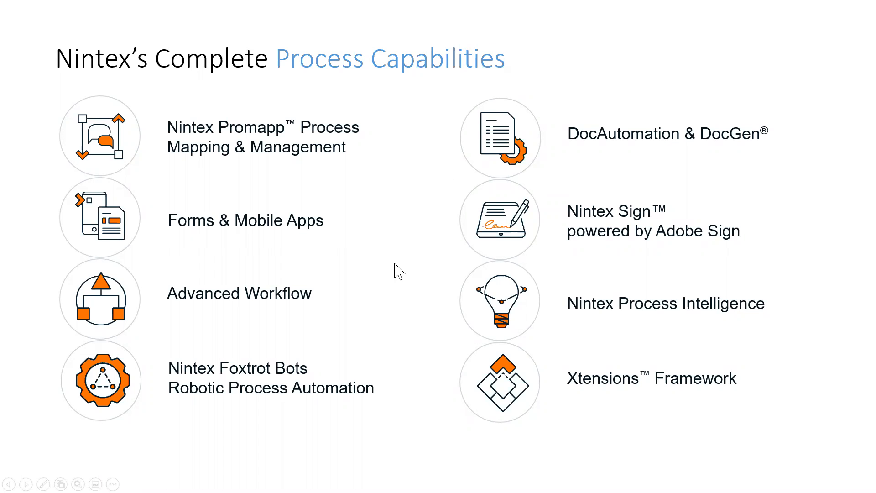
click(406, 424)
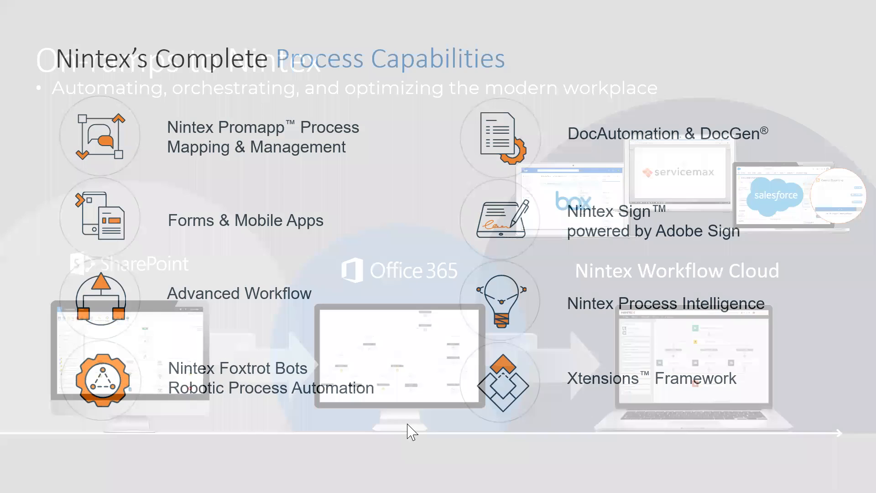
click(407, 424)
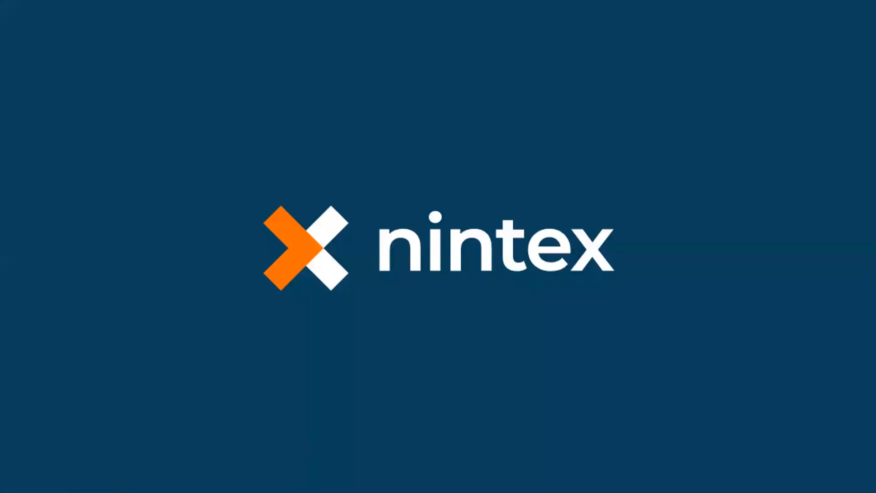